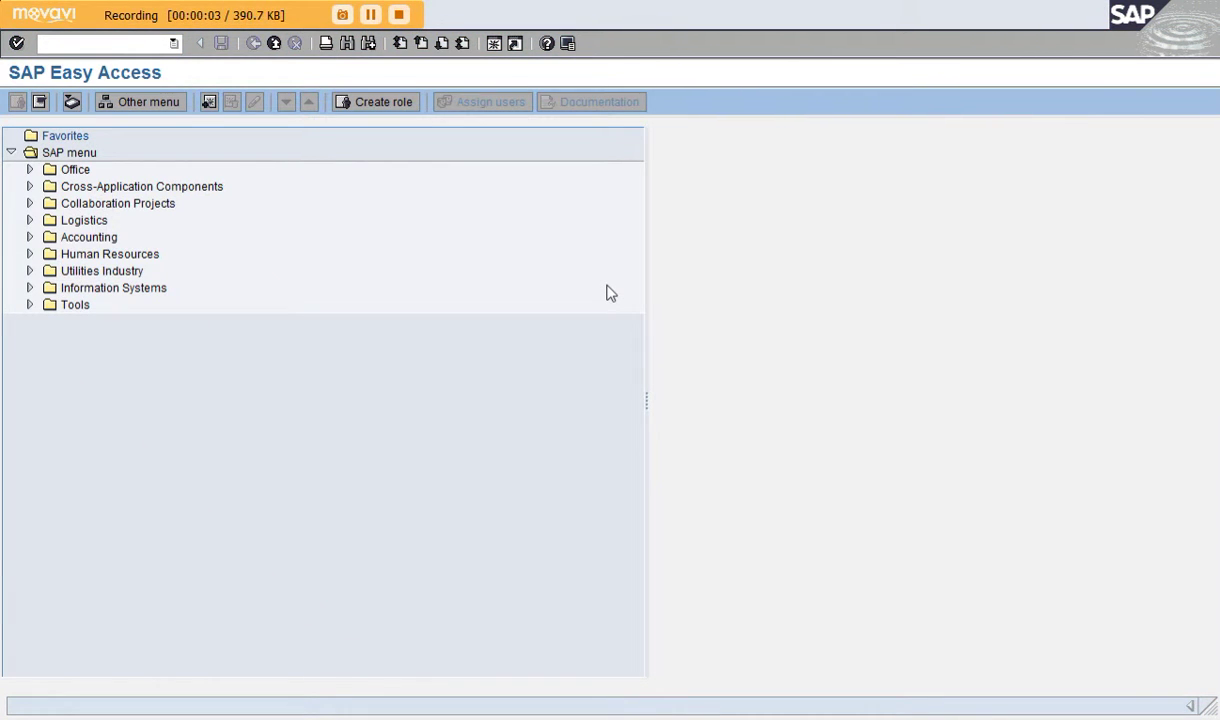
Step: Run transaction SE11 to reach the ABAP Dictionary initial screen
{"action": "left_click", "coordinate": [63, 44]}
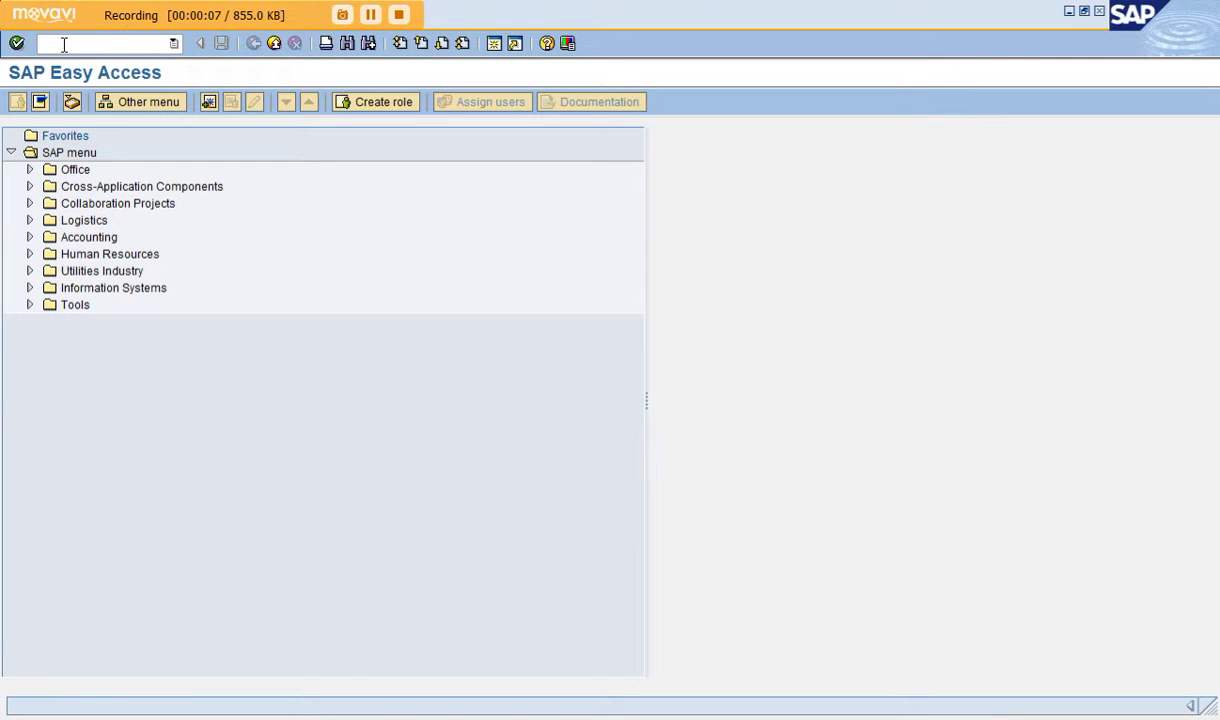
{"action": "type", "text": "SE11"}
{"action": "key", "text": "Return"}
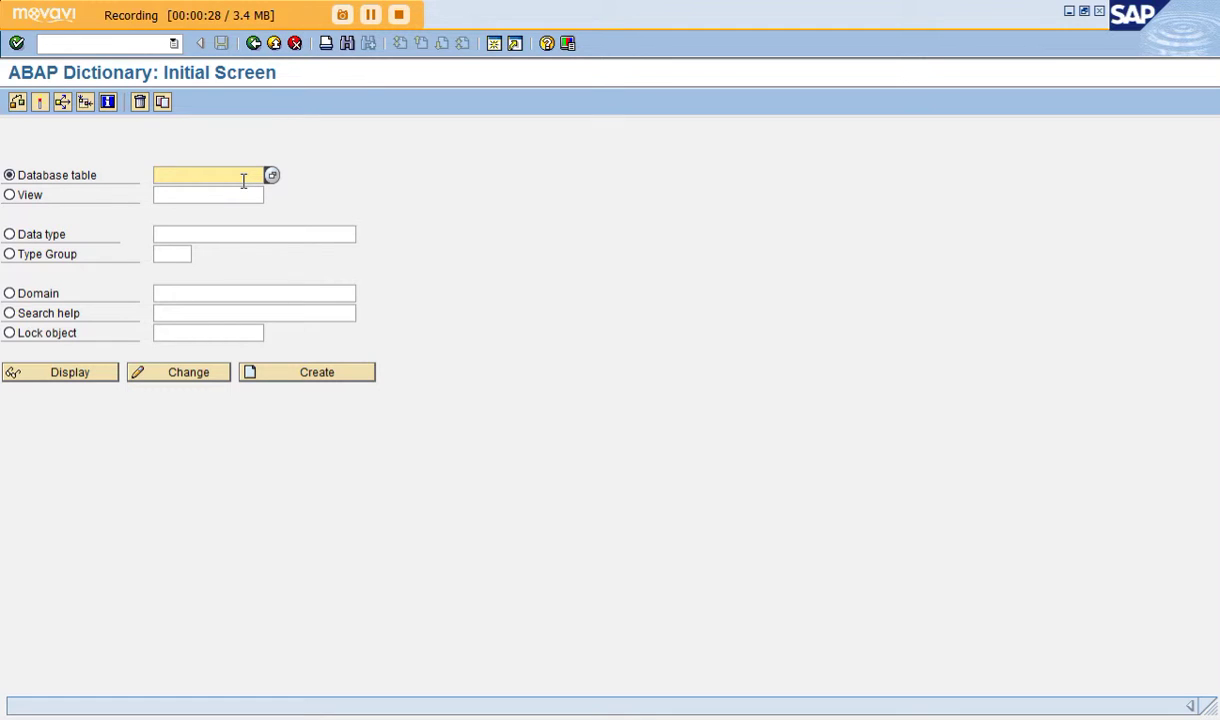
Step: Start creating the new database table ZDEMO_12
{"action": "type", "text": "ZDEM"}
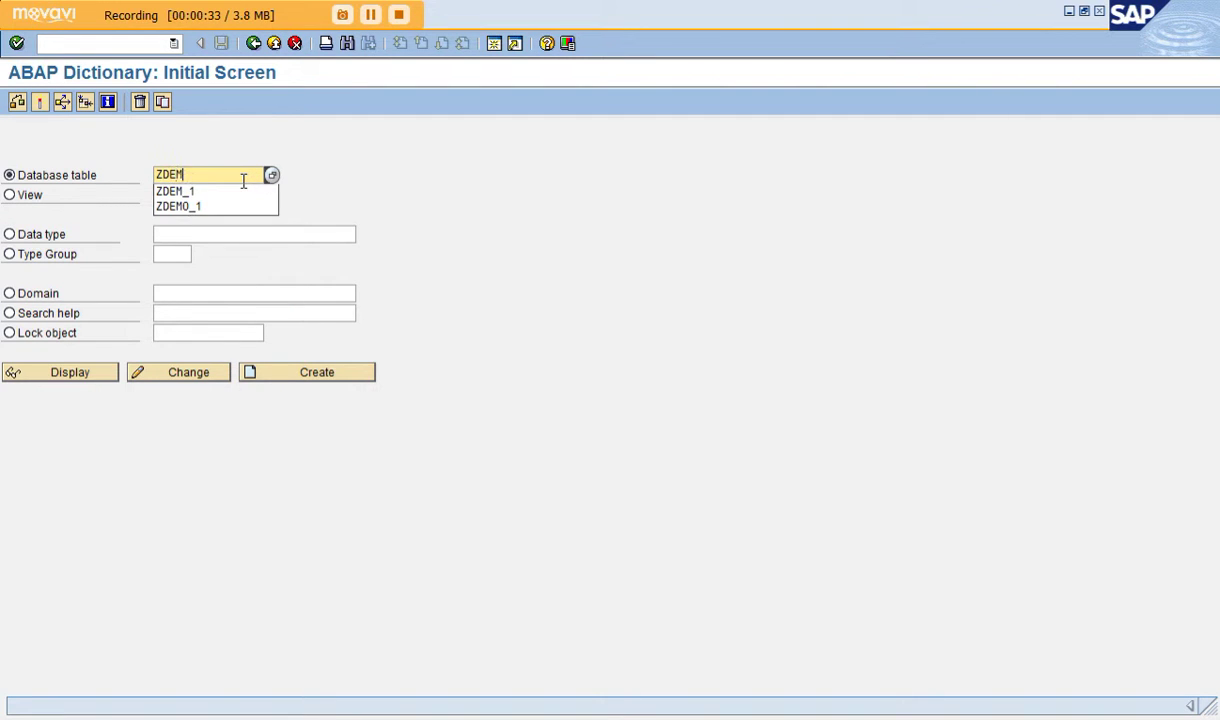
{"action": "type", "text": "O_"}
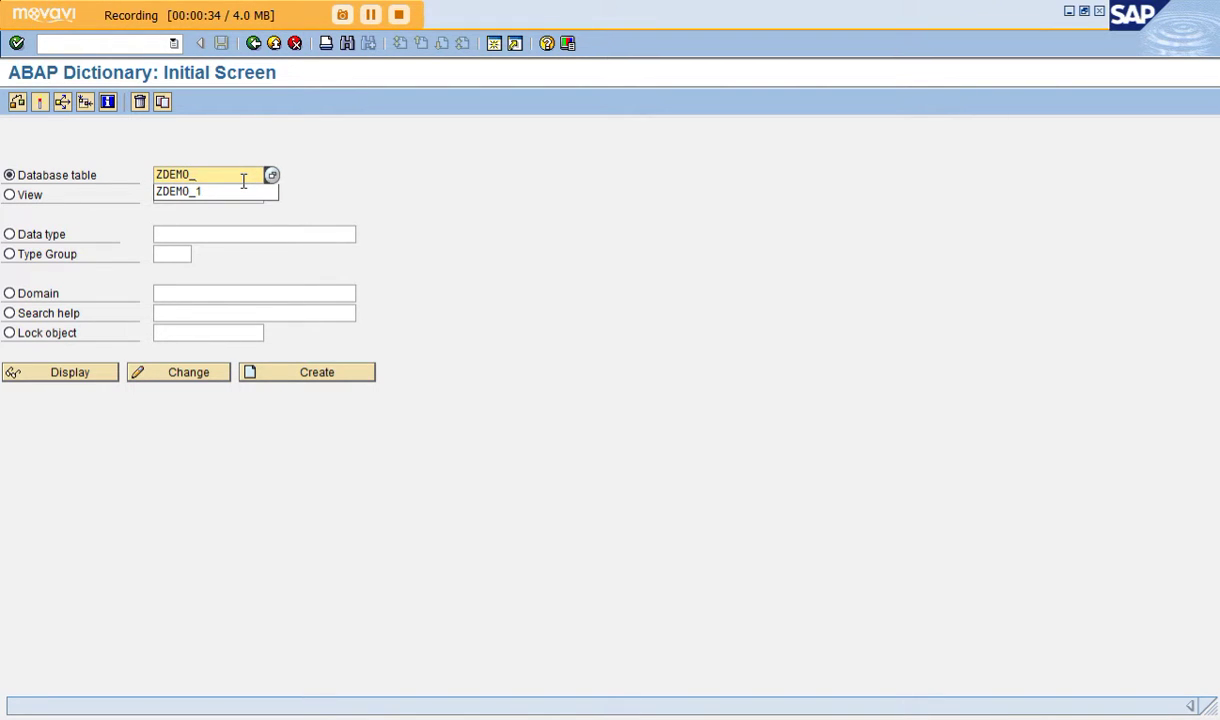
{"action": "type", "text": "12"}
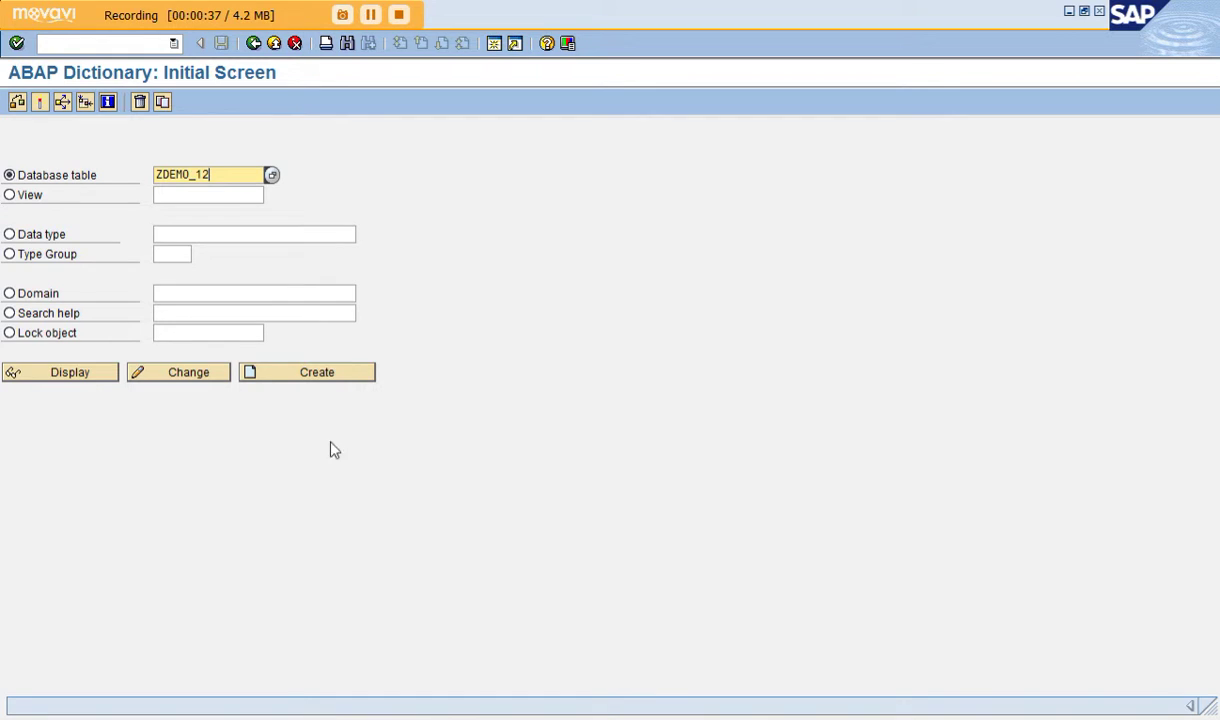
{"action": "left_click", "coordinate": [340, 376]}
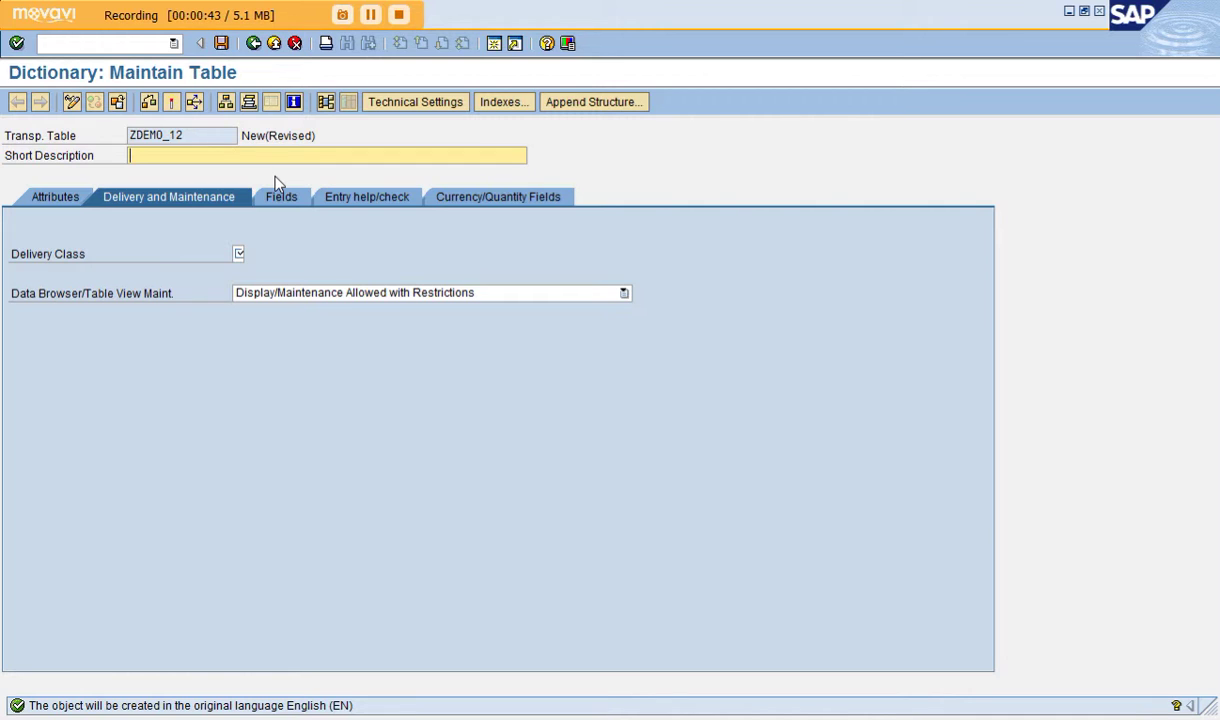
Step: Describe ZDEMO_12 as 'DEMO FOR DB CREATION', with delivery class A and display/maintenance allowed, then save
{"action": "type", "text": "DEMO FOR DB CREATION"}
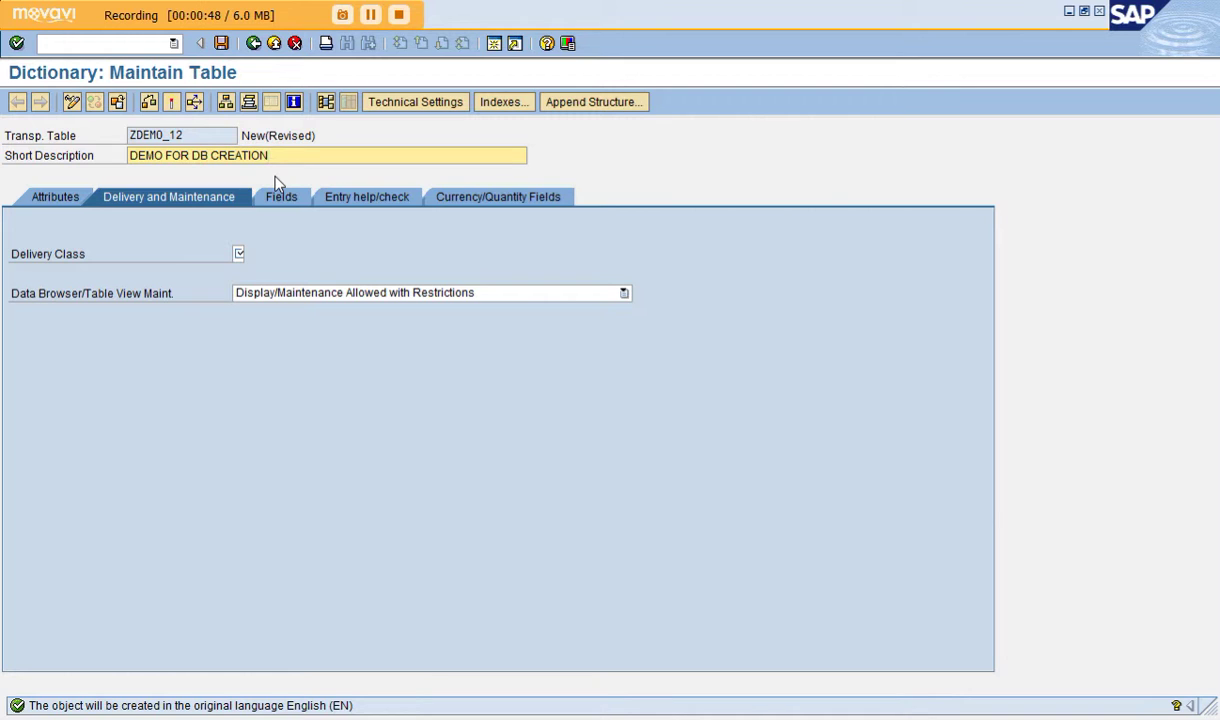
{"action": "left_click", "coordinate": [238, 253]}
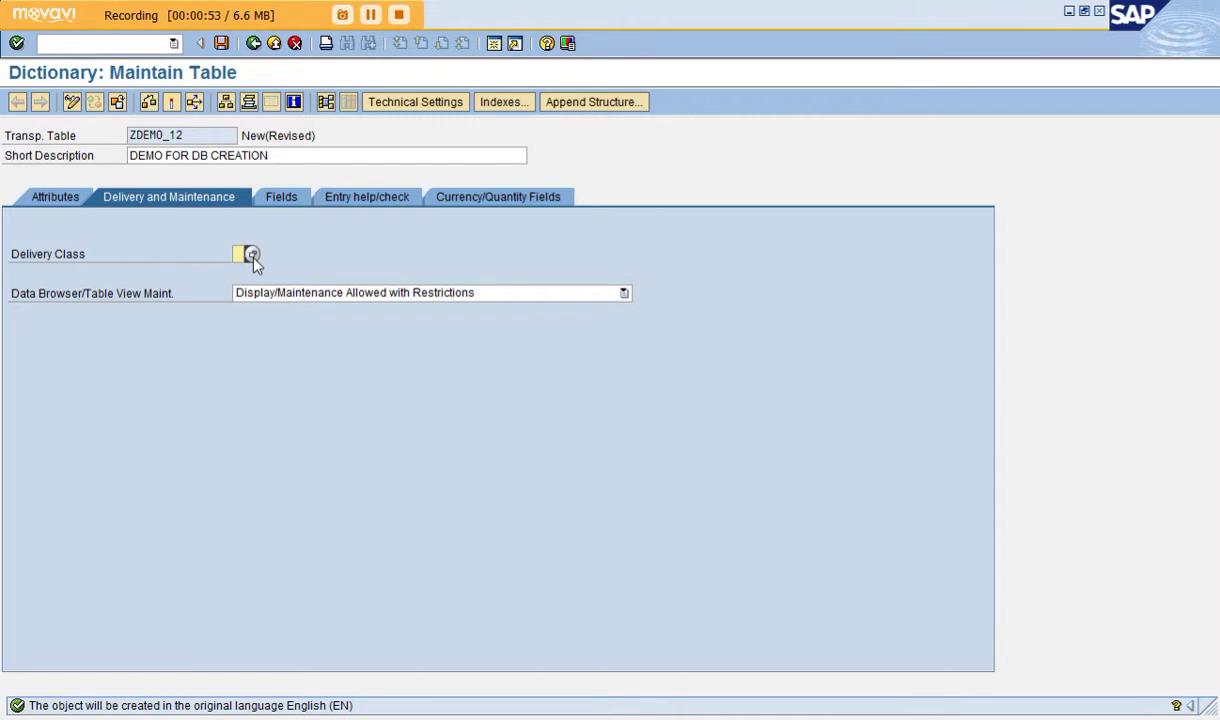
{"action": "left_click", "coordinate": [252, 255]}
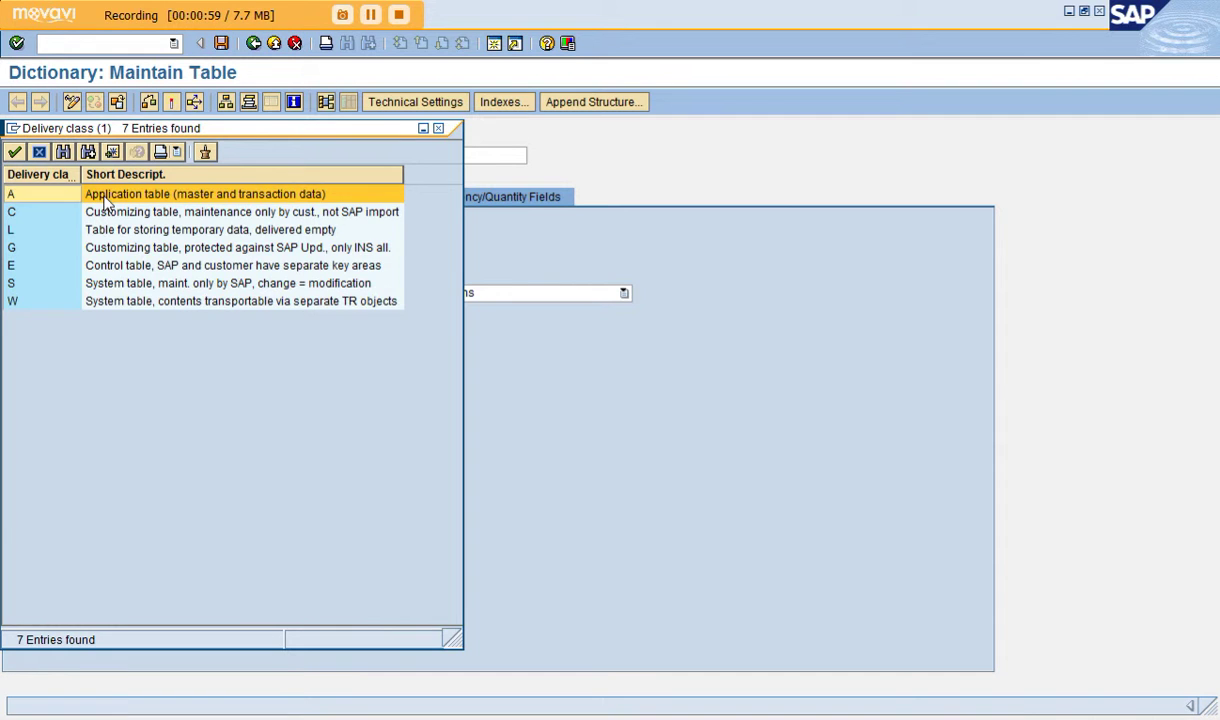
{"action": "double_click", "coordinate": [105, 200]}
{"action": "left_click", "coordinate": [400, 293]}
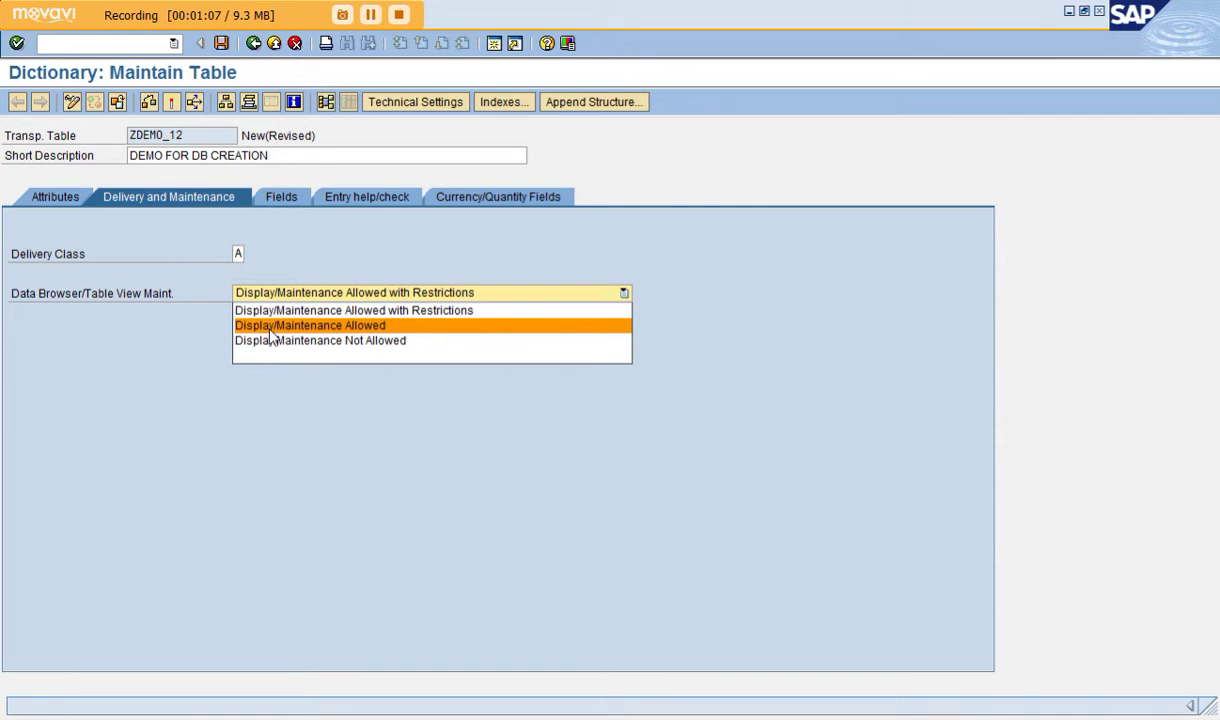
{"action": "left_click", "coordinate": [333, 325]}
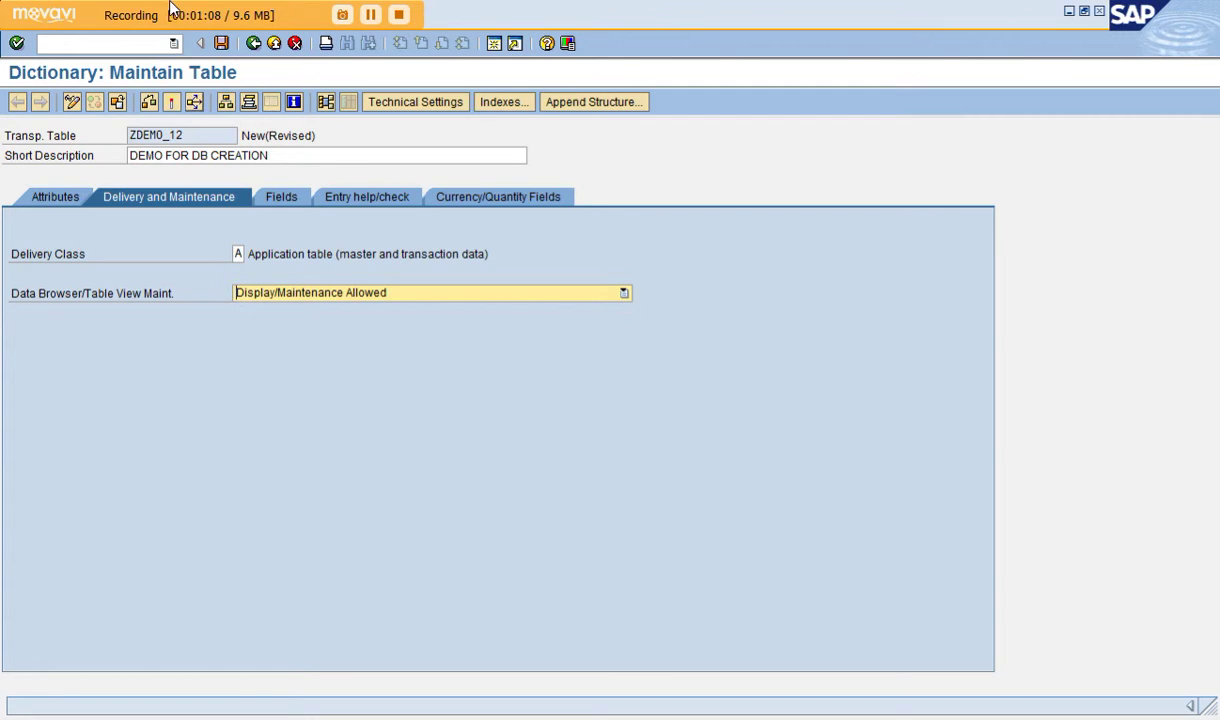
{"action": "left_click", "coordinate": [221, 44]}
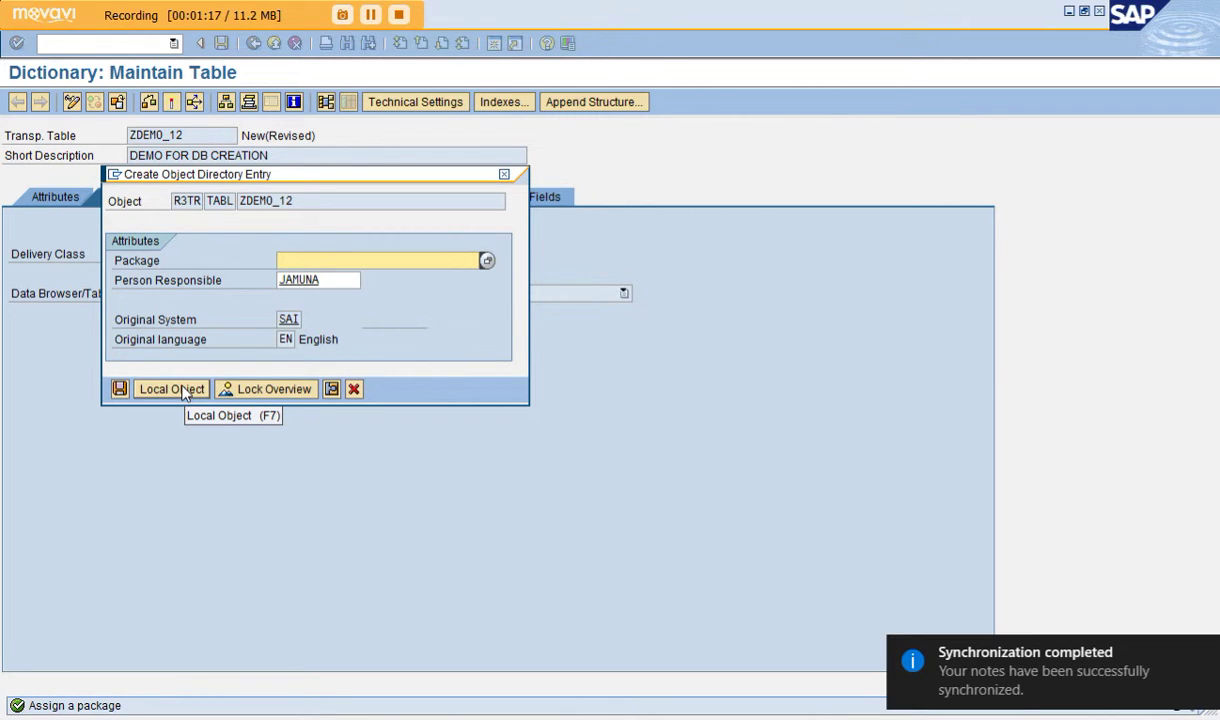
Step: Save ZDEMO_12 as a local object and show its empty Fields list
{"action": "left_click", "coordinate": [180, 390]}
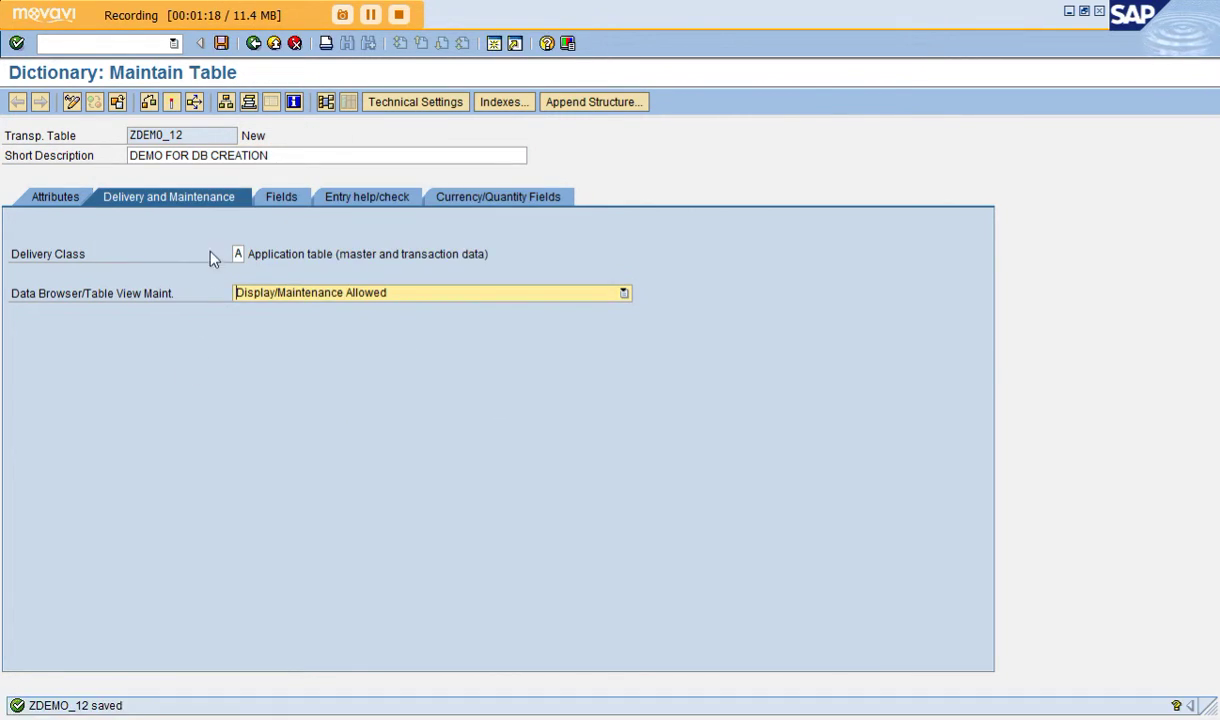
{"action": "left_click", "coordinate": [280, 196]}
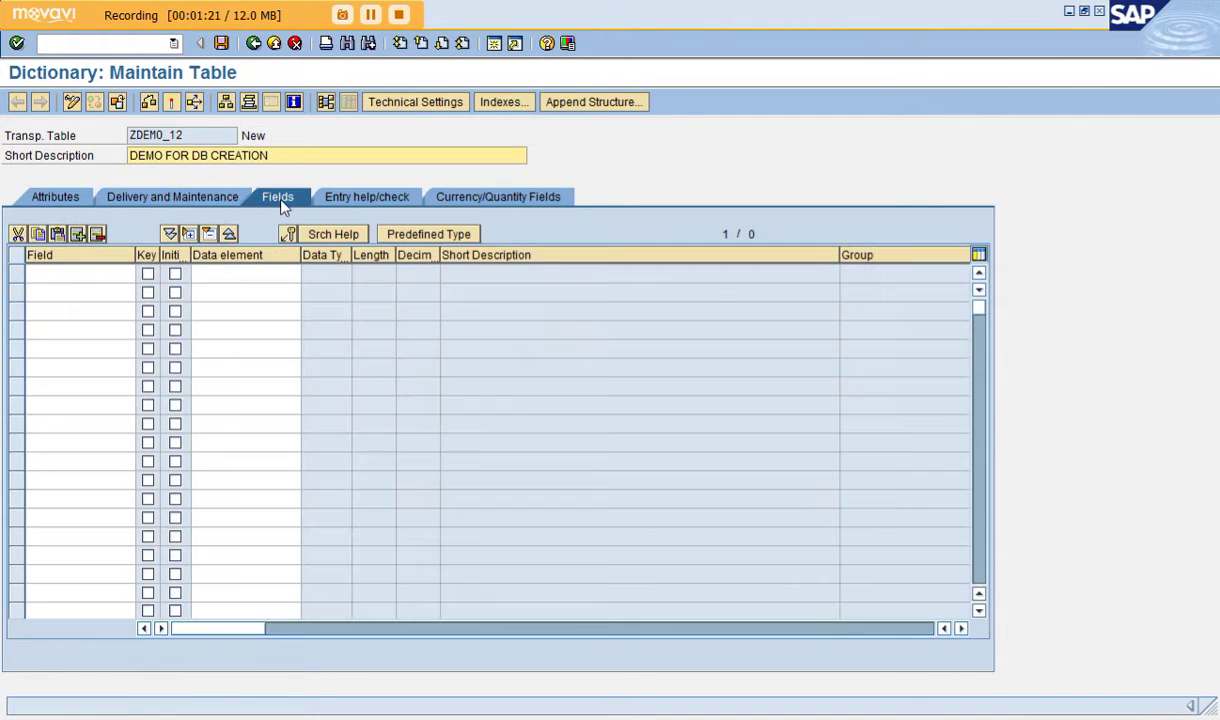
Step: Add key field MANDT using data element MANDT (CLNT, length 3)
{"action": "left_click", "coordinate": [83, 273]}
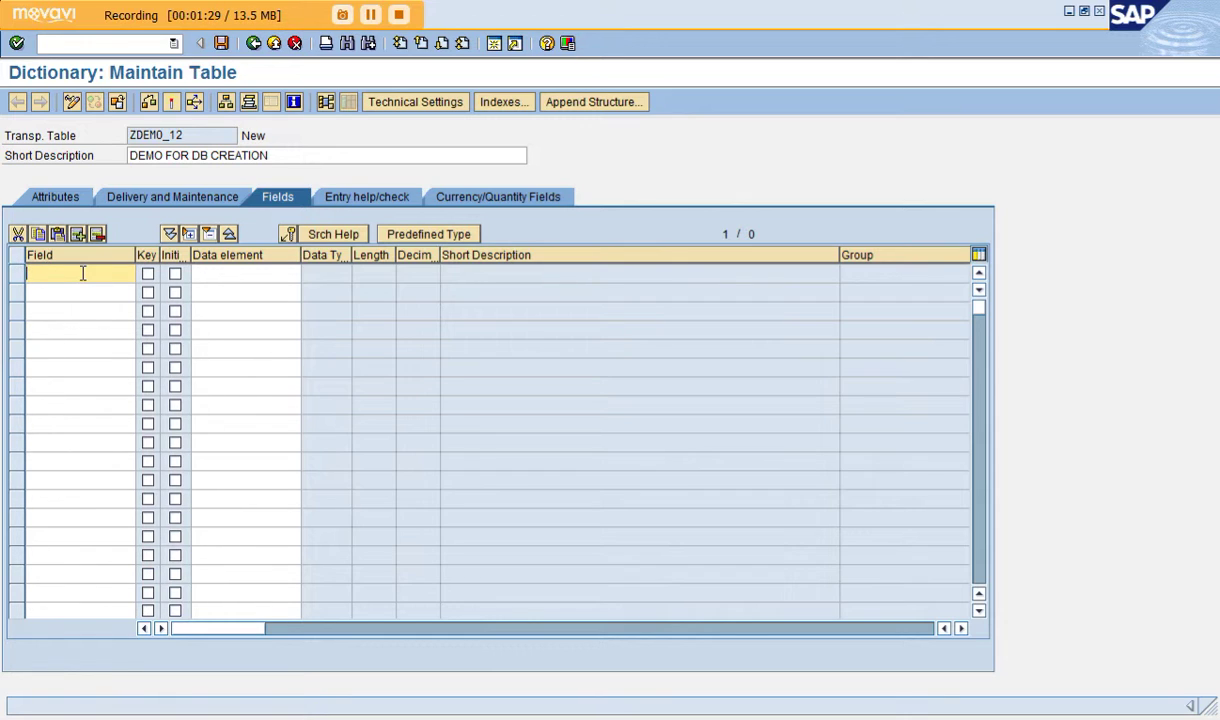
{"action": "type", "text": "MA"}
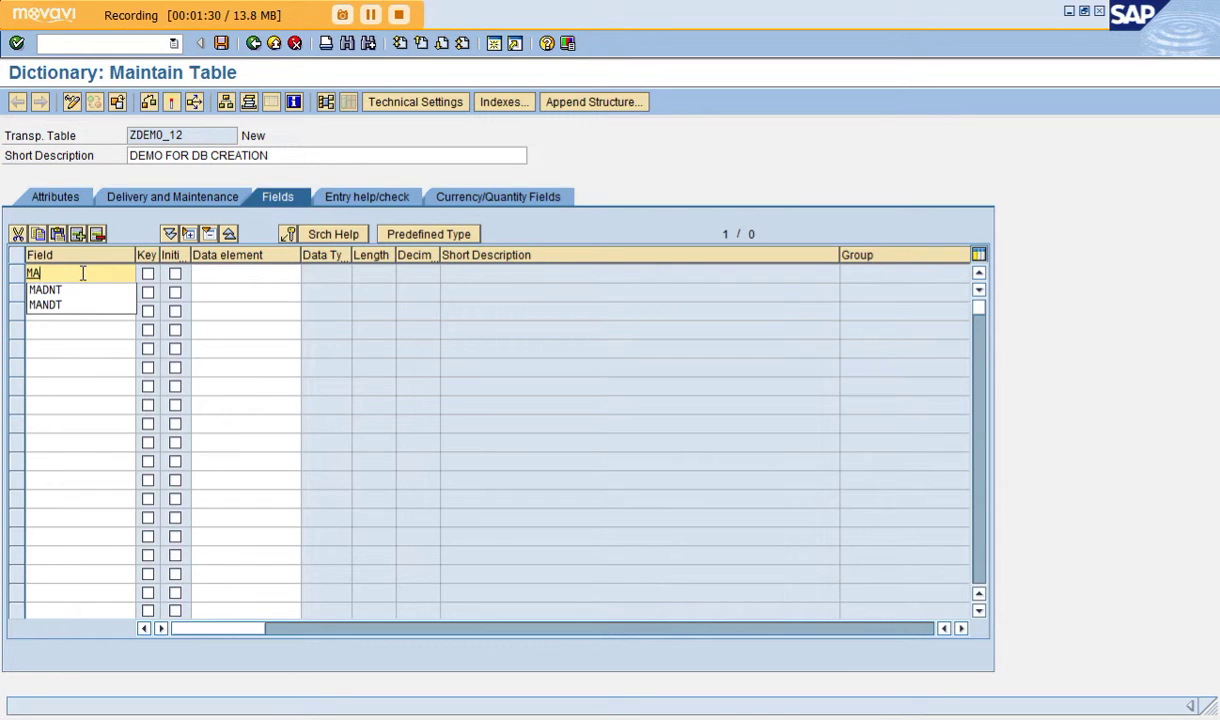
{"action": "type", "text": "NDT"}
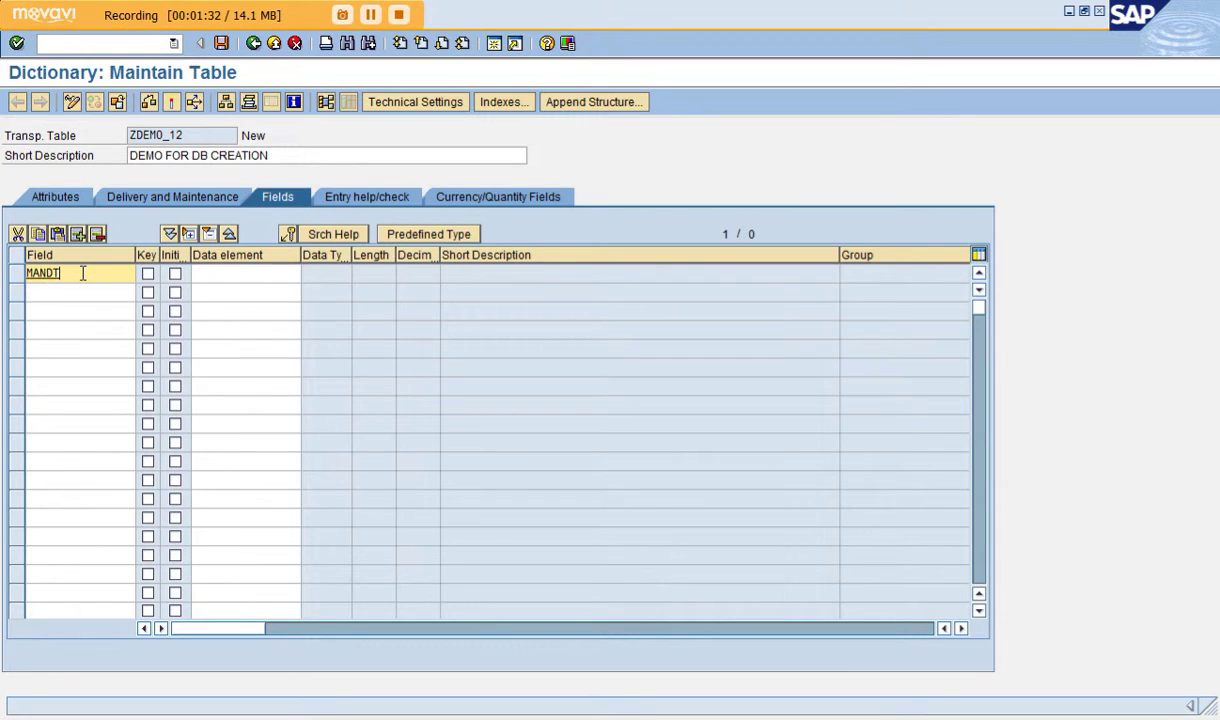
{"action": "key", "text": "Tab"}
{"action": "key", "text": "Tab"}
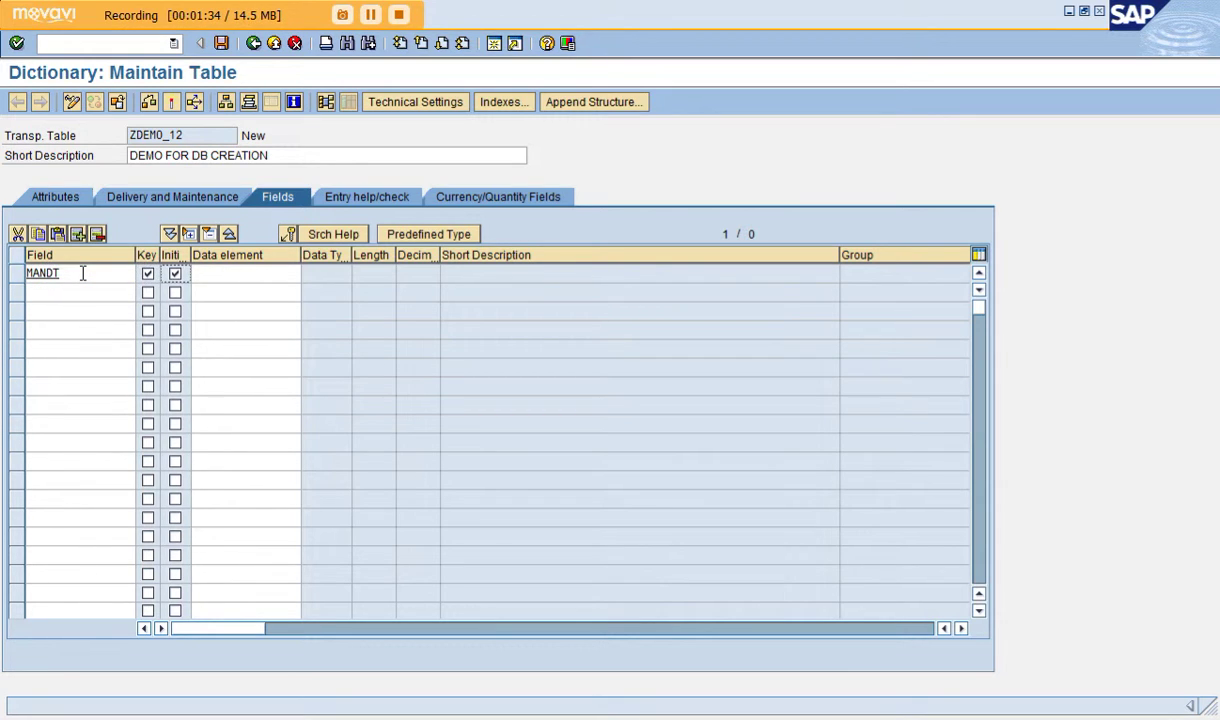
{"action": "key", "text": "Tab"}
{"action": "type", "text": "MANDT"}
{"action": "key", "text": "Return"}
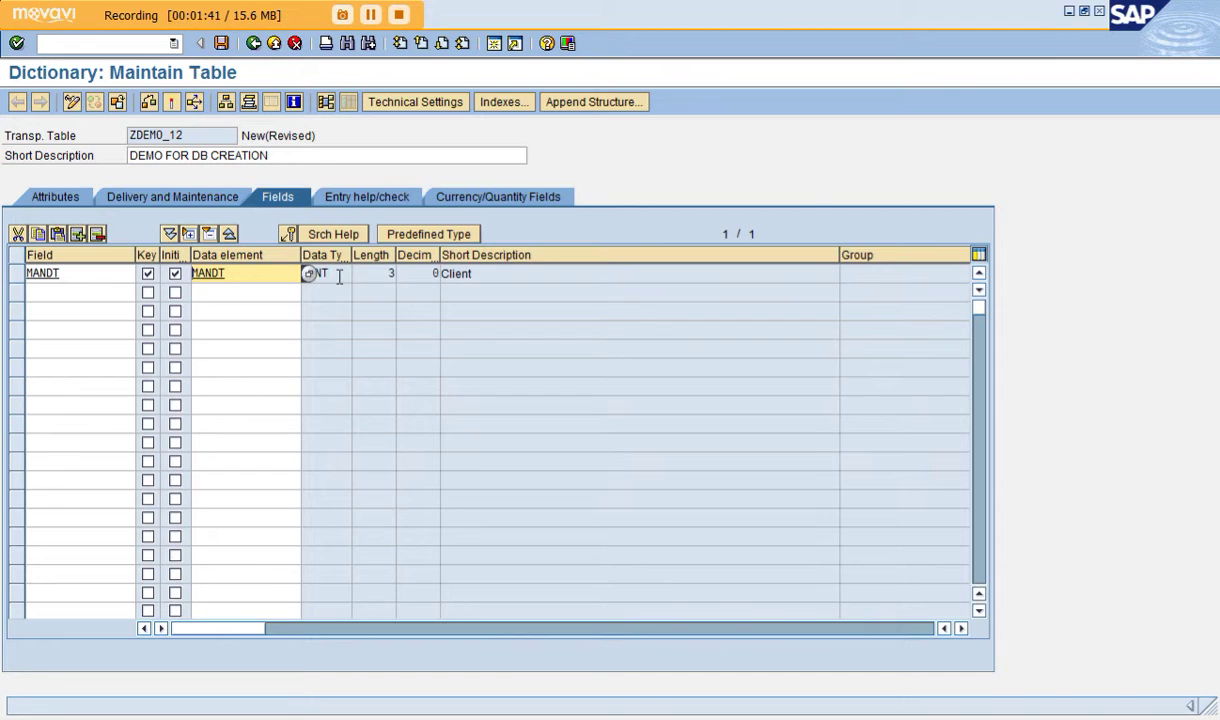
{"action": "left_click", "coordinate": [389, 273]}
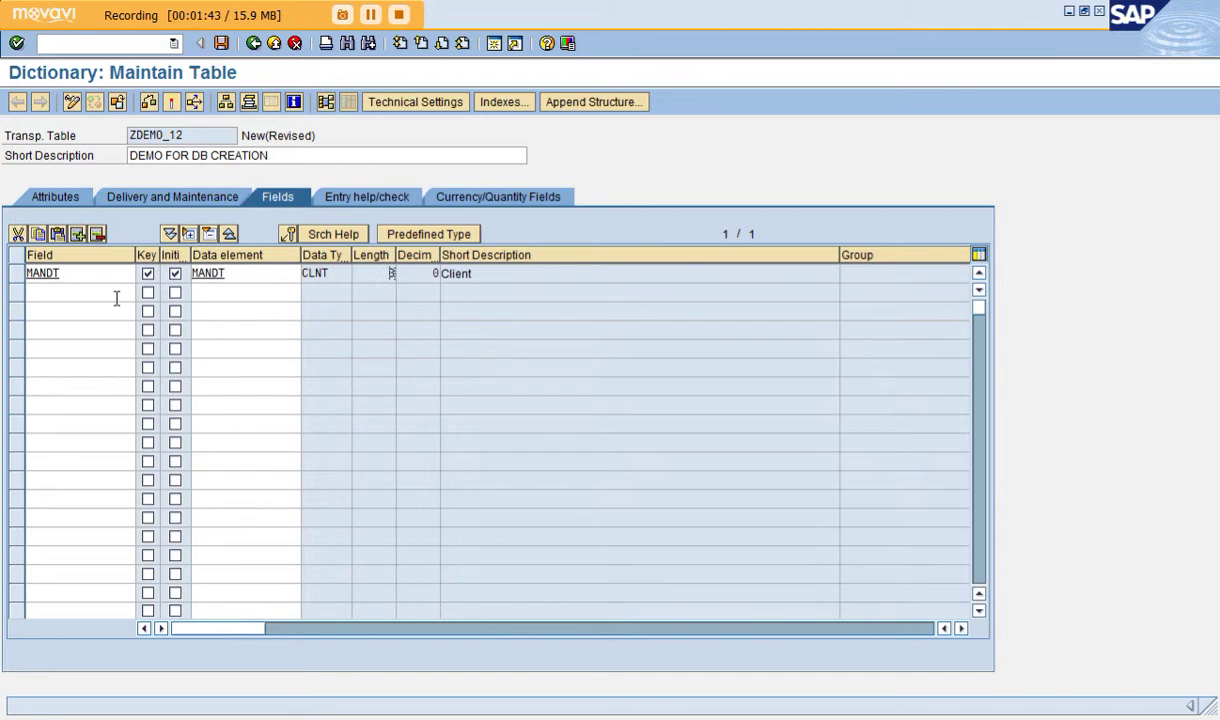
Step: Add key field NAME with data element ZNAME122, then go on to define ZNAME122
{"action": "left_click", "coordinate": [116, 294]}
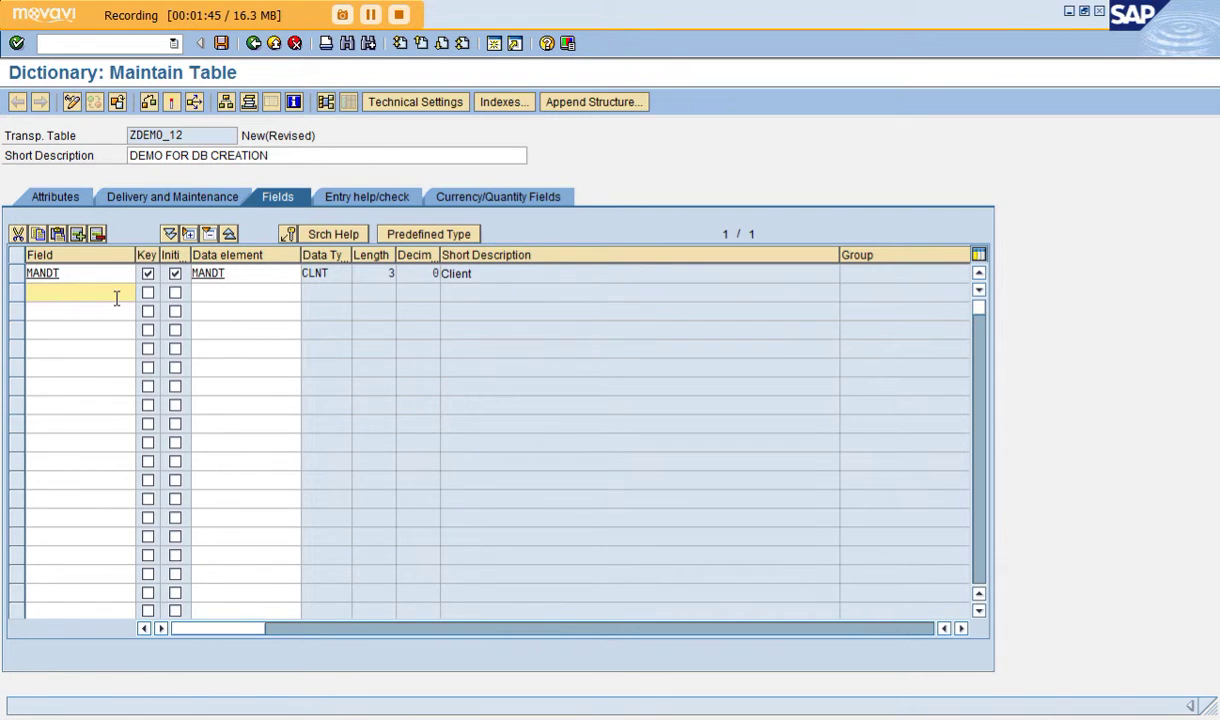
{"action": "type", "text": "NAME"}
{"action": "key", "text": "Tab"}
{"action": "key", "text": "space"}
{"action": "key", "text": "Tab"}
{"action": "key", "text": "space"}
{"action": "key", "text": "Tab"}
{"action": "type", "text": "Z"}
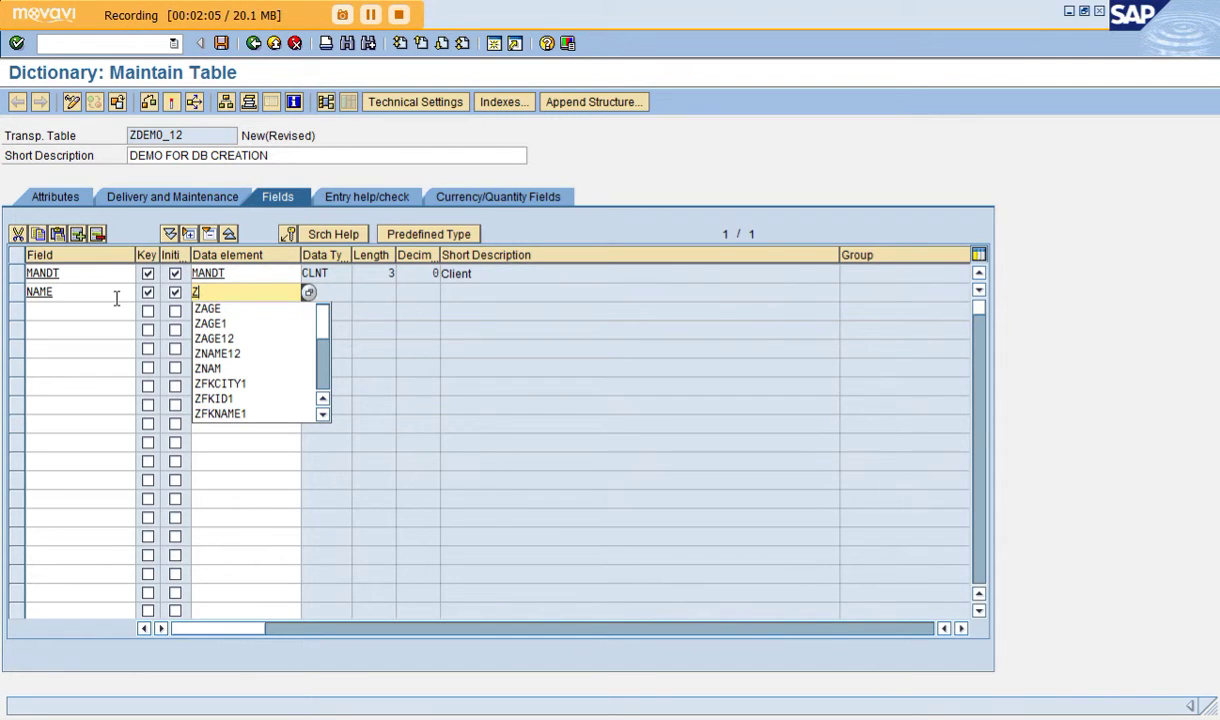
{"action": "type", "text": "NAME122"}
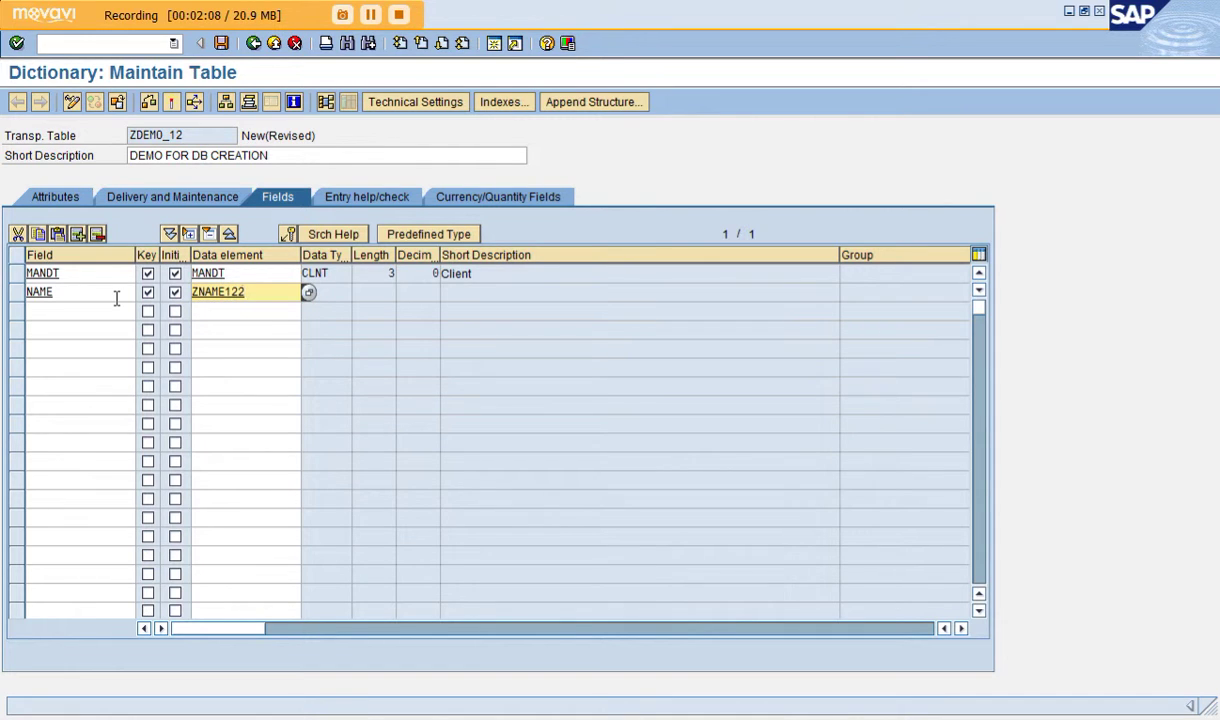
{"action": "key", "text": "Return"}
{"action": "key", "text": "F3"}
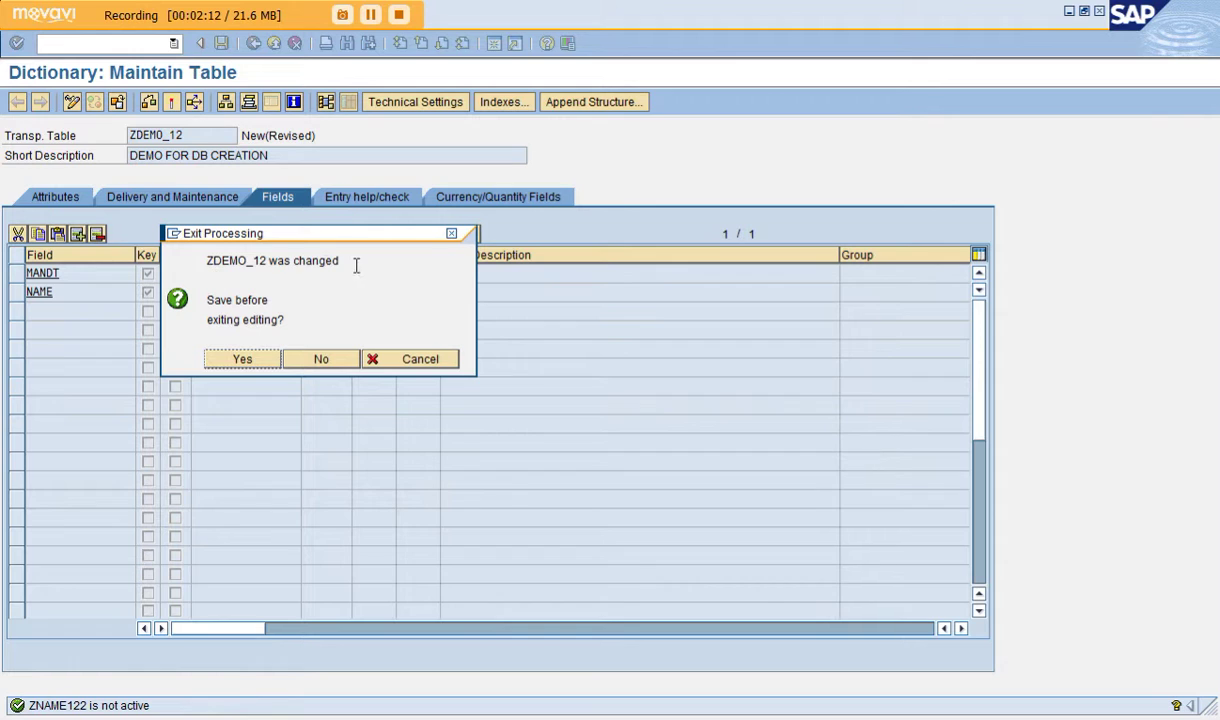
{"action": "left_click", "coordinate": [267, 367]}
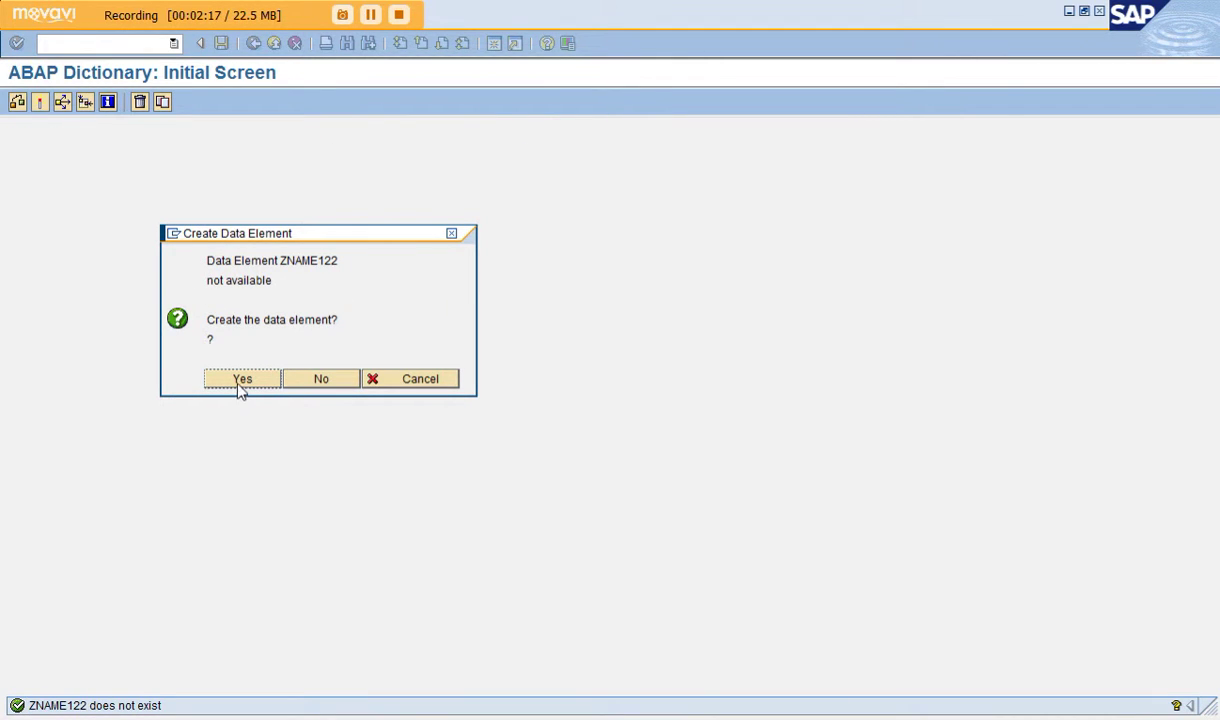
Step: Create data element ZNAME122 described 'DE FOR NAME' with domain ZNAME122
{"action": "left_click", "coordinate": [240, 379]}
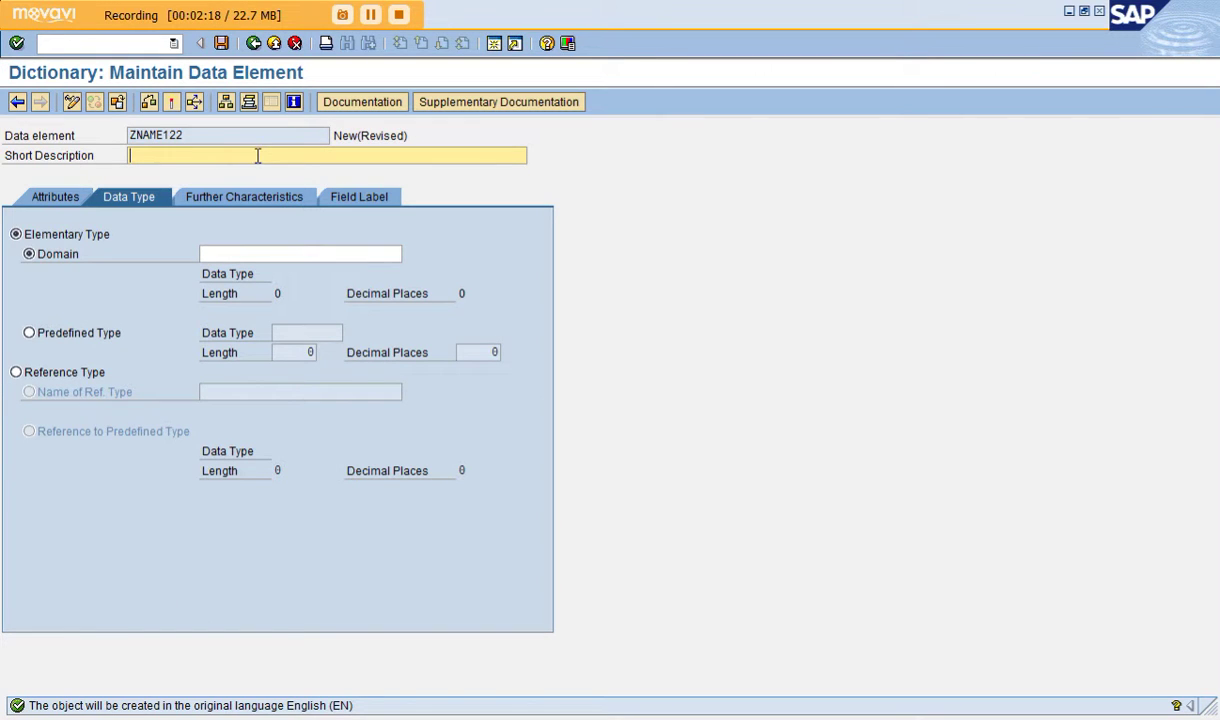
{"action": "type", "text": "DE FOR NAME"}
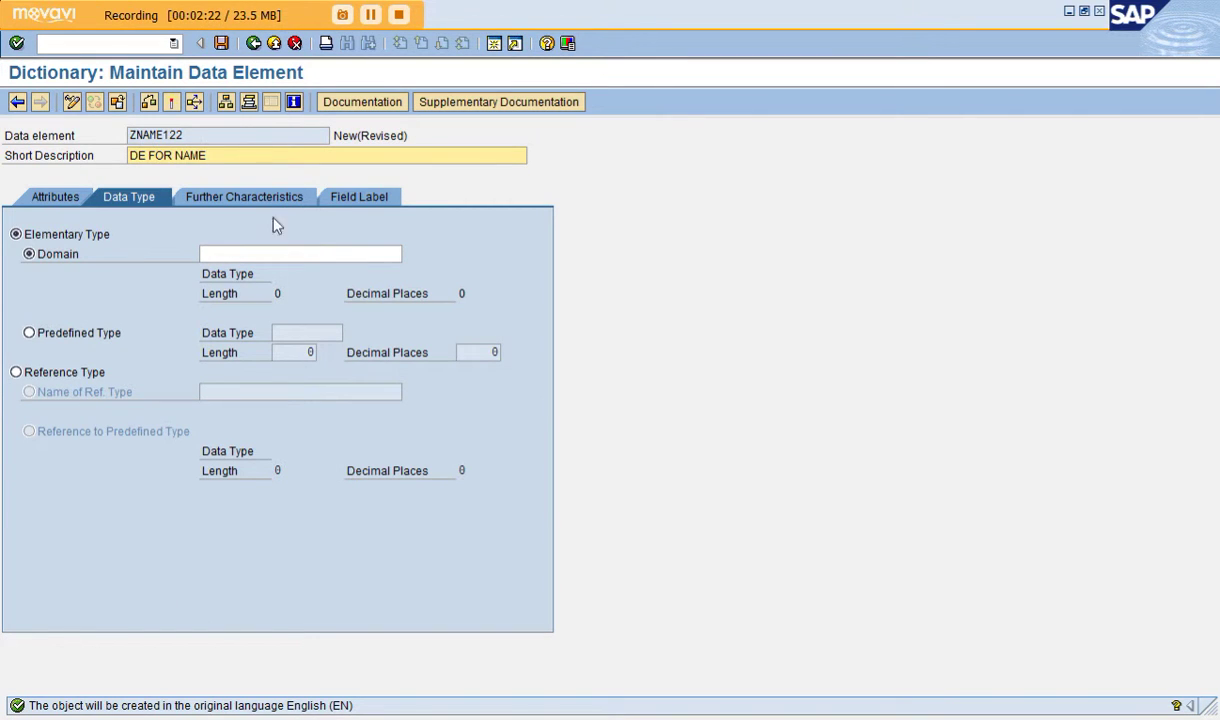
{"action": "left_click", "coordinate": [281, 254]}
{"action": "left_click_drag", "start_coordinate": [202, 135], "coordinate": [105, 127]}
{"action": "key", "text": "ctrl+c"}
{"action": "left_click", "coordinate": [241, 256]}
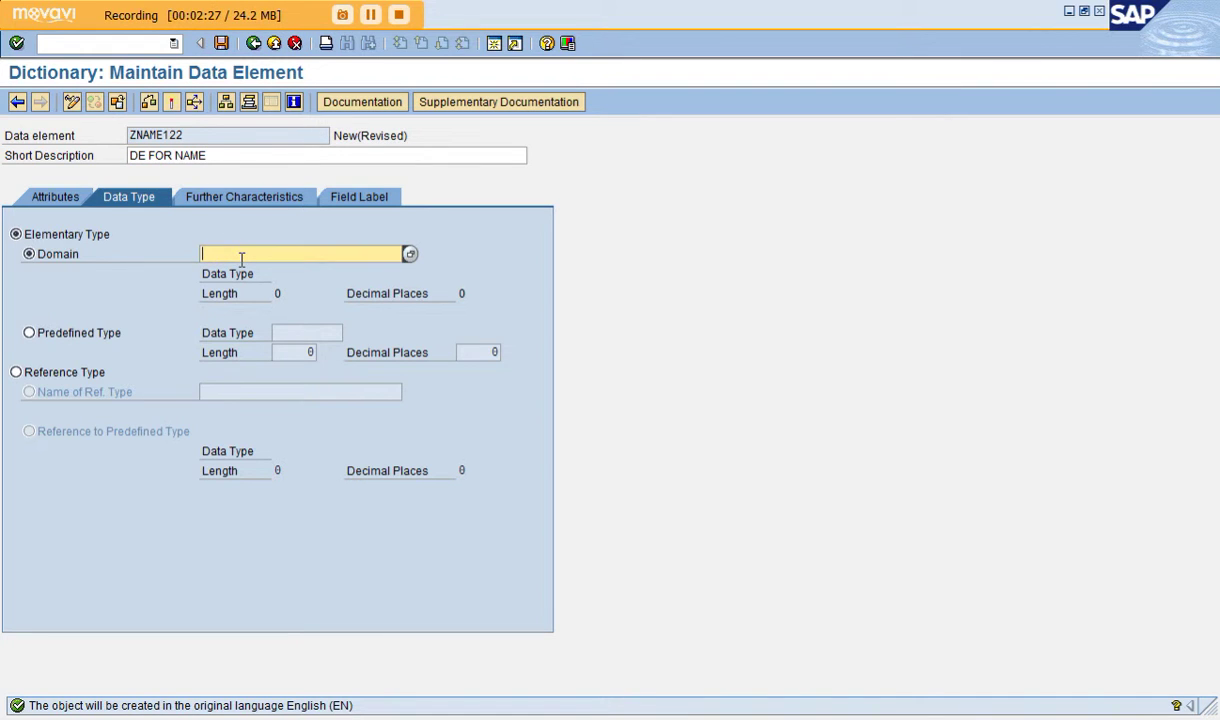
{"action": "key", "text": "ctrl+v"}
Step: Set the short, medium, long and heading field labels of ZNAME122 to NAME
{"action": "left_click", "coordinate": [358, 198]}
{"action": "left_click", "coordinate": [205, 253]}
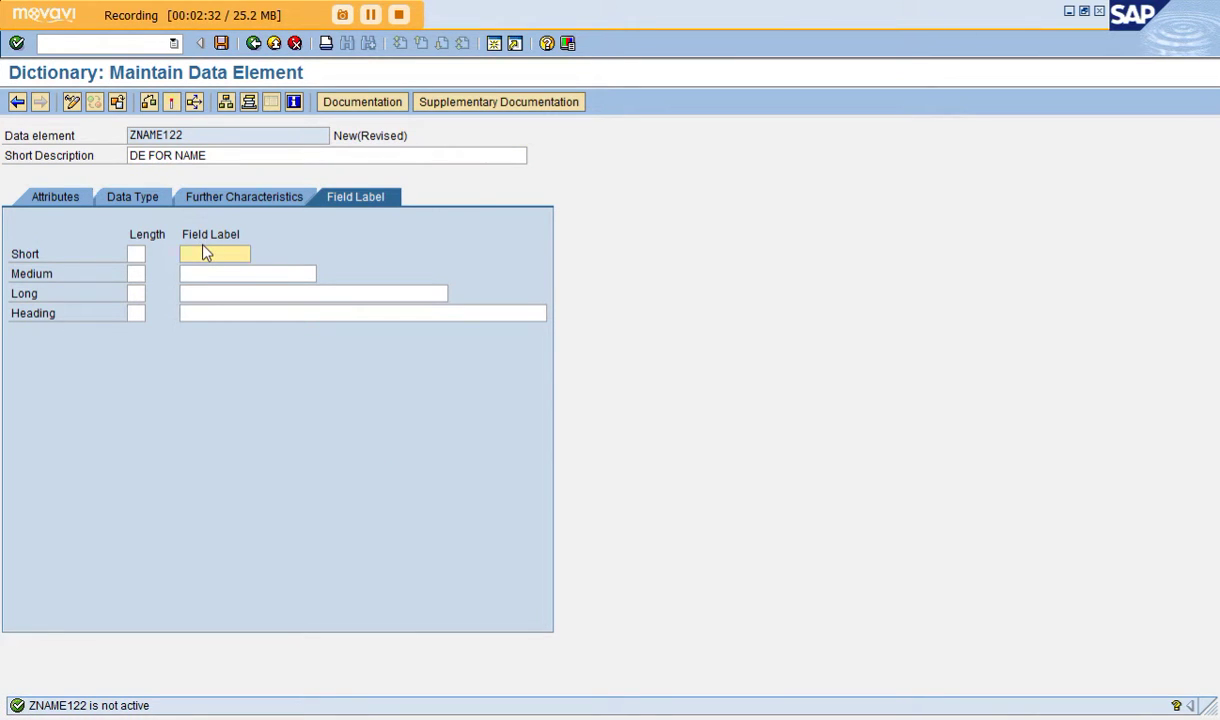
{"action": "type", "text": "NAME"}
{"action": "key", "text": "Tab"}
{"action": "type", "text": "NAME"}
{"action": "key", "text": "Tab"}
{"action": "type", "text": "NAME"}
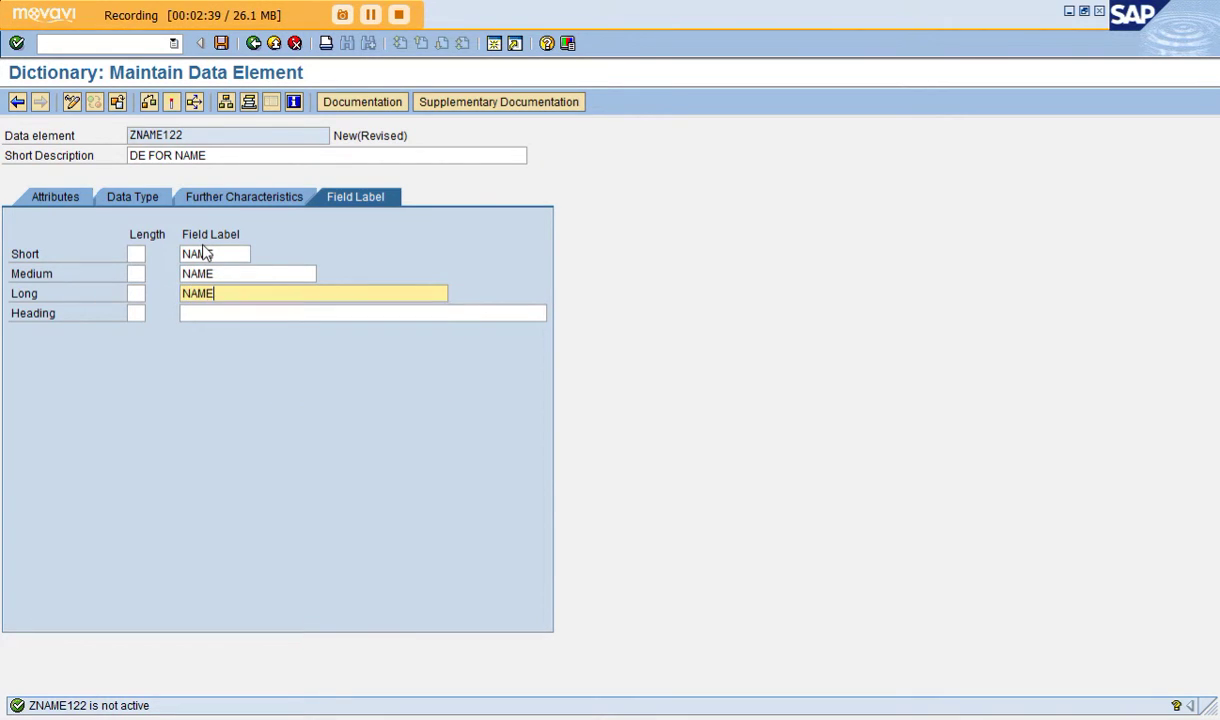
{"action": "key", "text": "Tab"}
{"action": "type", "text": "NAME"}
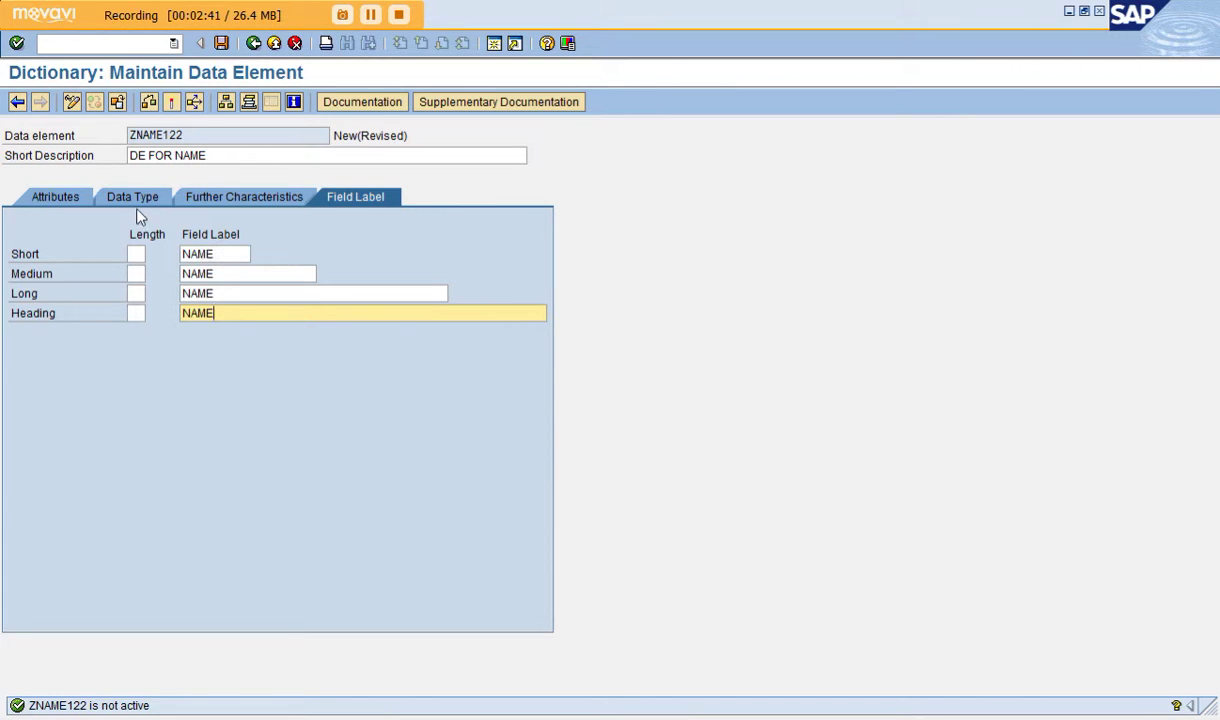
Step: Save ZNAME122 as a local object and start creating domain ZNAME122
{"action": "left_click", "coordinate": [133, 198]}
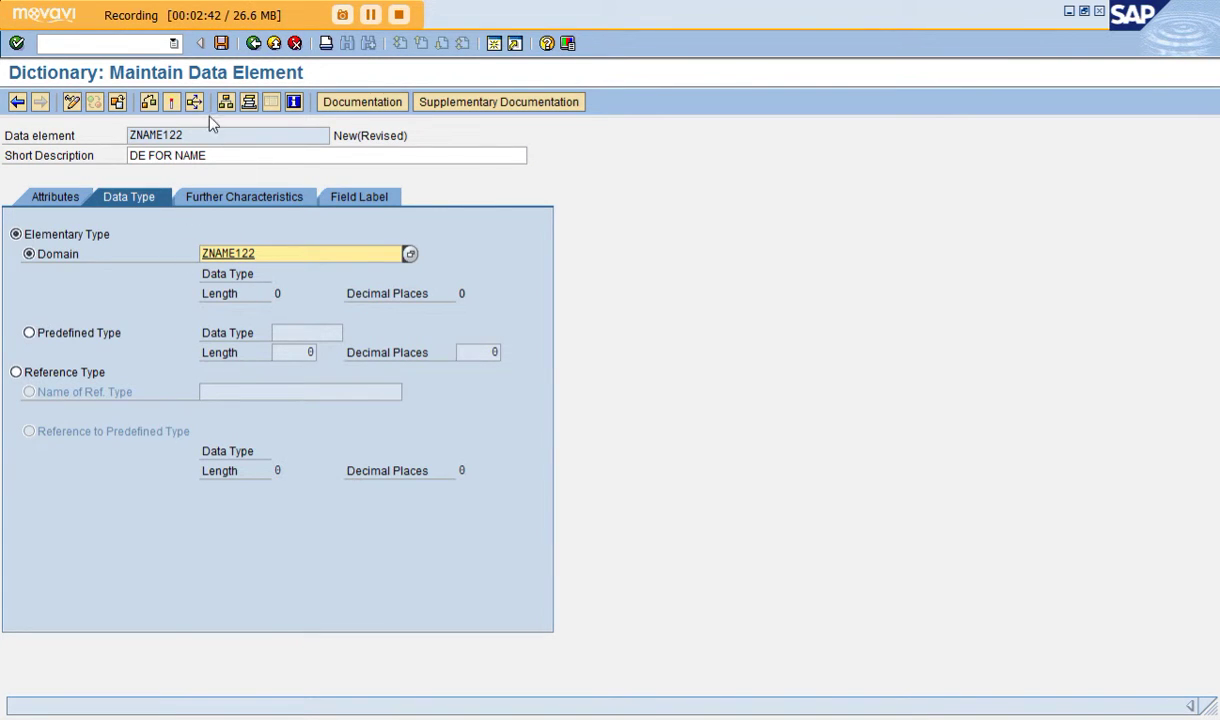
{"action": "double_click", "coordinate": [226, 254]}
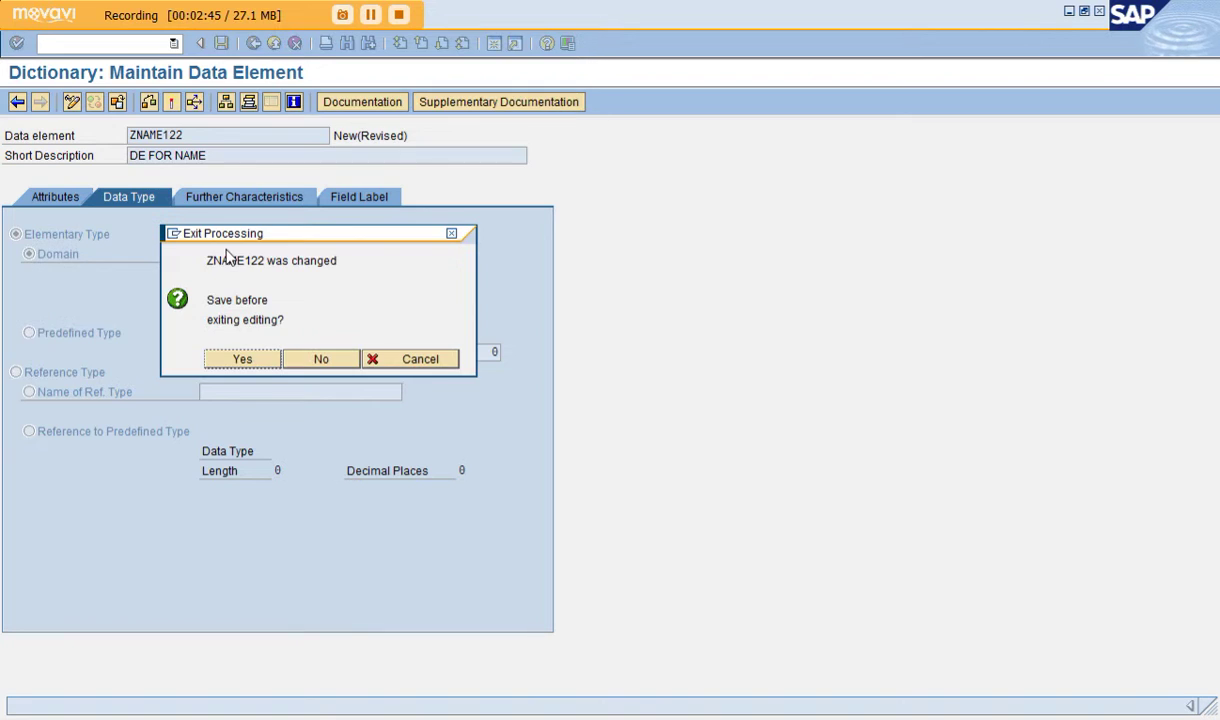
{"action": "left_click", "coordinate": [242, 359]}
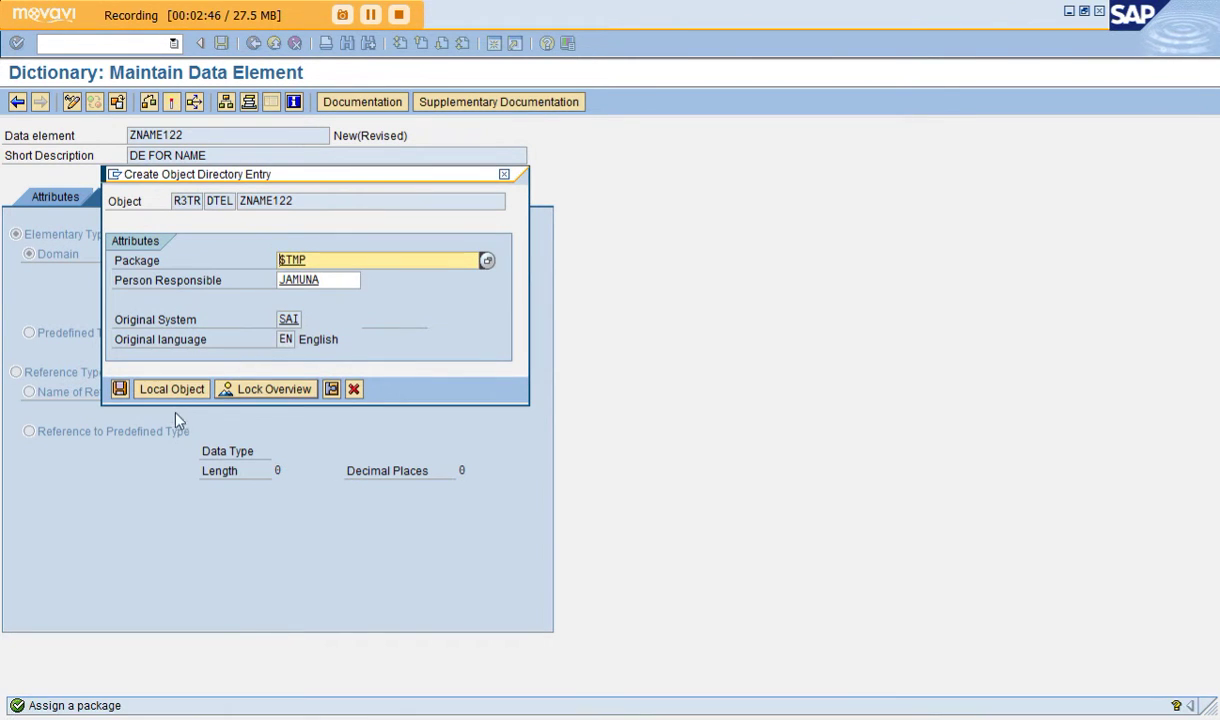
{"action": "left_click", "coordinate": [172, 388]}
{"action": "left_click", "coordinate": [238, 382]}
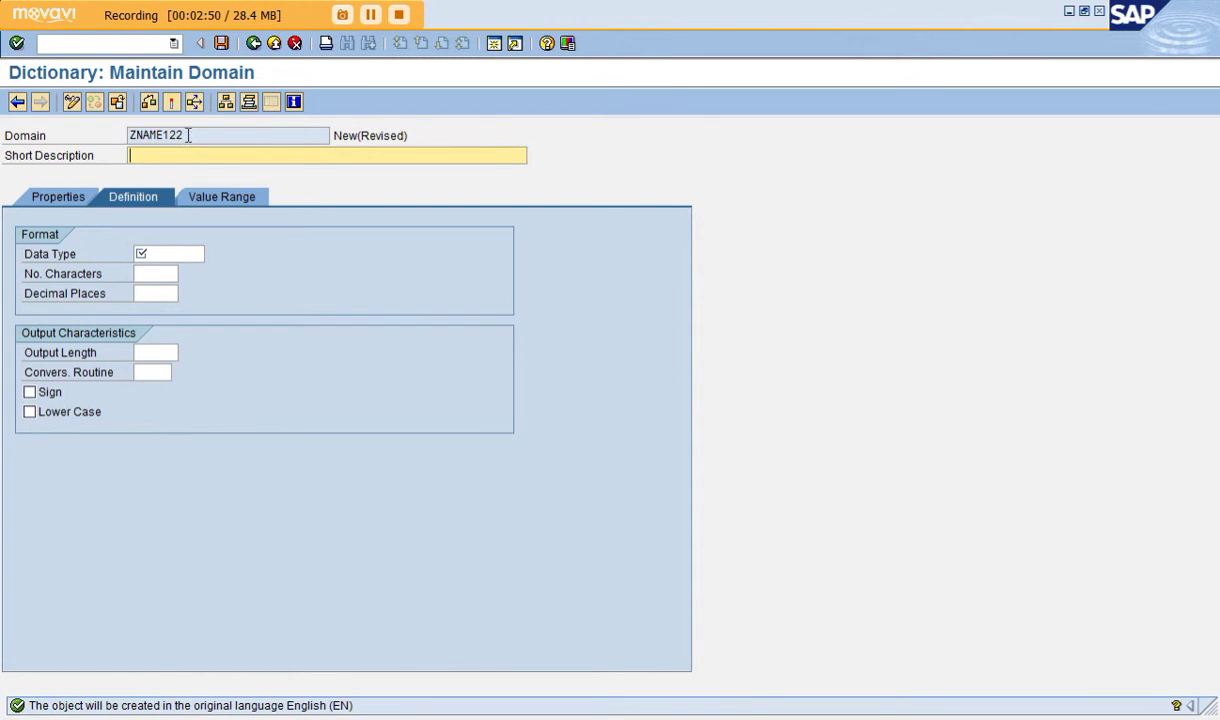
Step: Describe domain ZNAME122 as 'DO FOR NAME' with data type CHAR and 30 characters
{"action": "type", "text": "DO FO"}
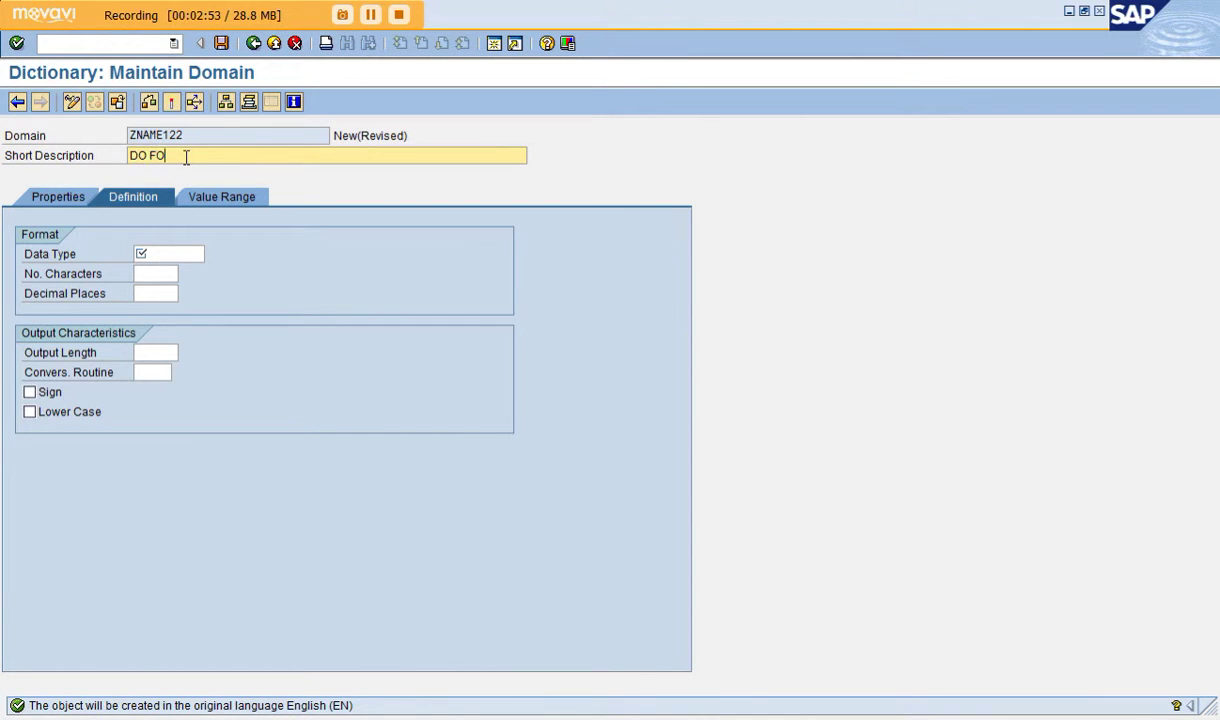
{"action": "type", "text": "R NAME"}
{"action": "left_click", "coordinate": [160, 252]}
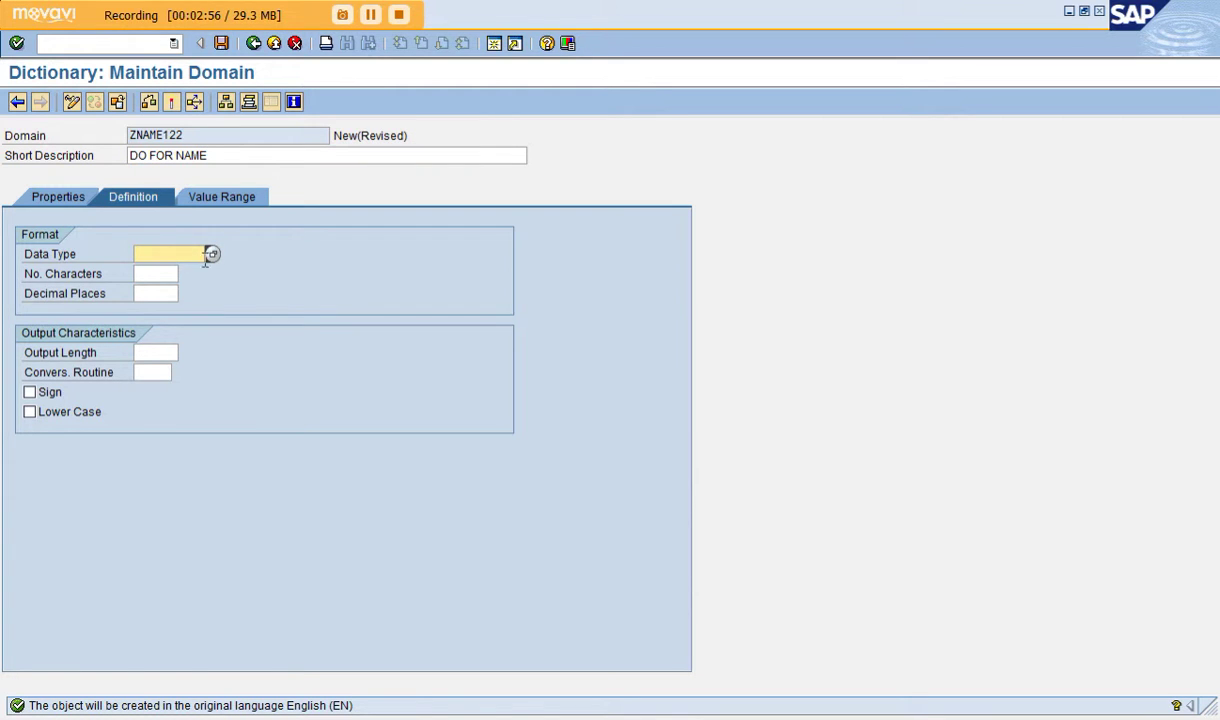
{"action": "left_click", "coordinate": [211, 254]}
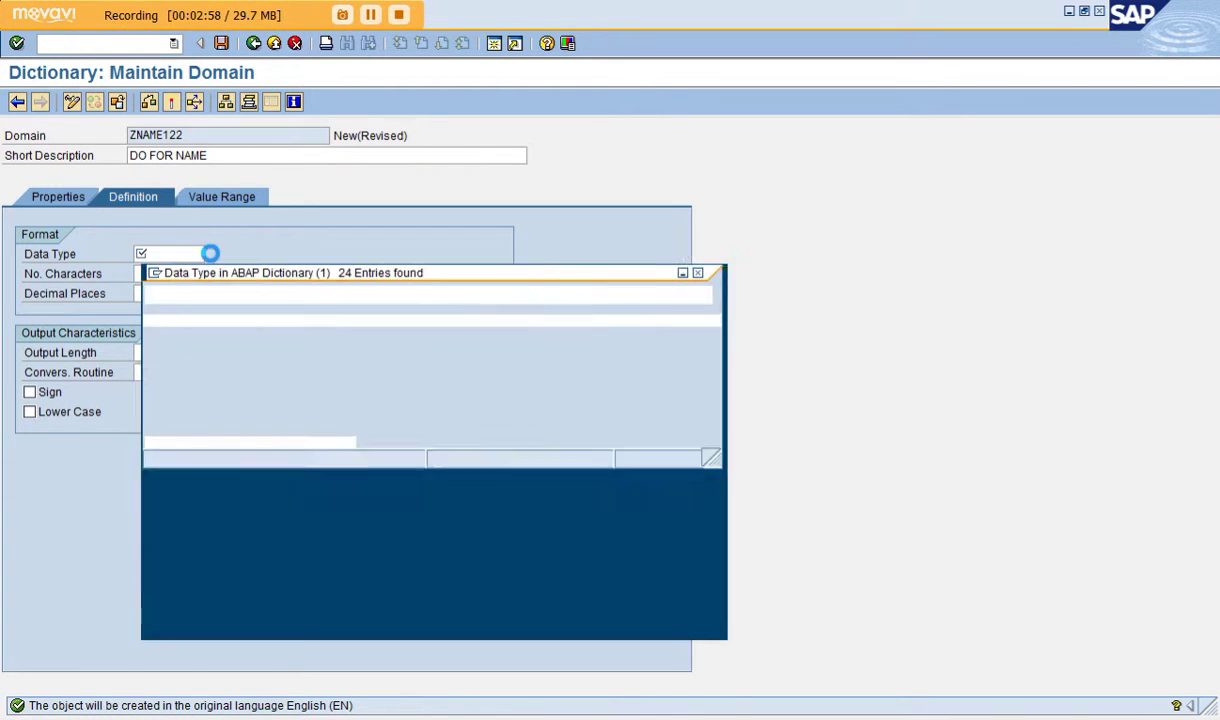
{"action": "left_click", "coordinate": [165, 389]}
{"action": "double_click", "coordinate": [165, 389]}
{"action": "left_click", "coordinate": [150, 272]}
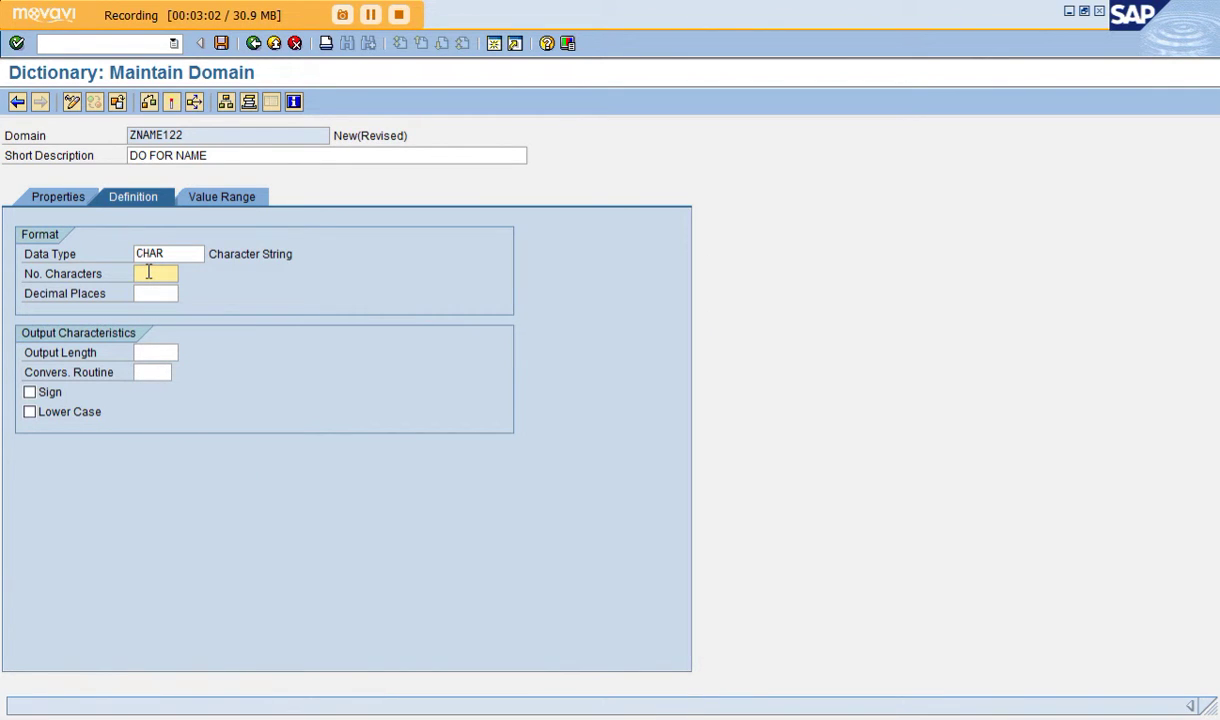
{"action": "type", "text": "30"}
Step: Save domain ZNAME122 as a local object and start its activation
{"action": "left_click", "coordinate": [222, 43]}
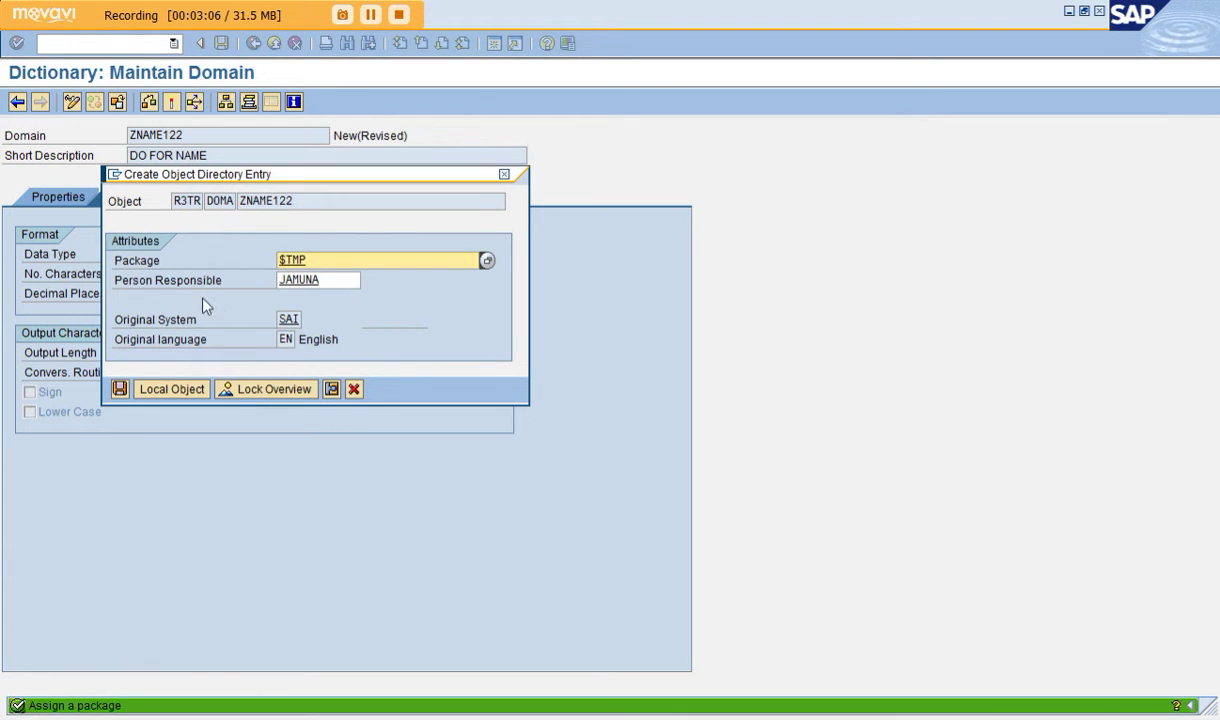
{"action": "left_click", "coordinate": [160, 389]}
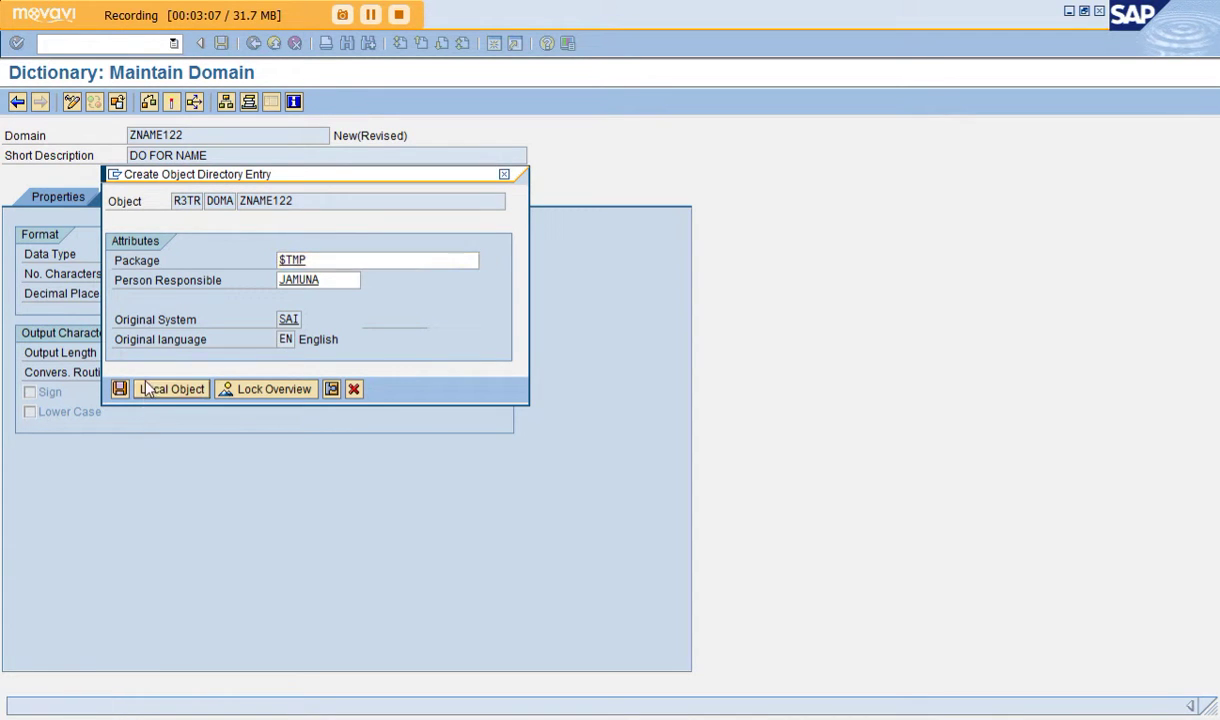
{"action": "left_click", "coordinate": [170, 102]}
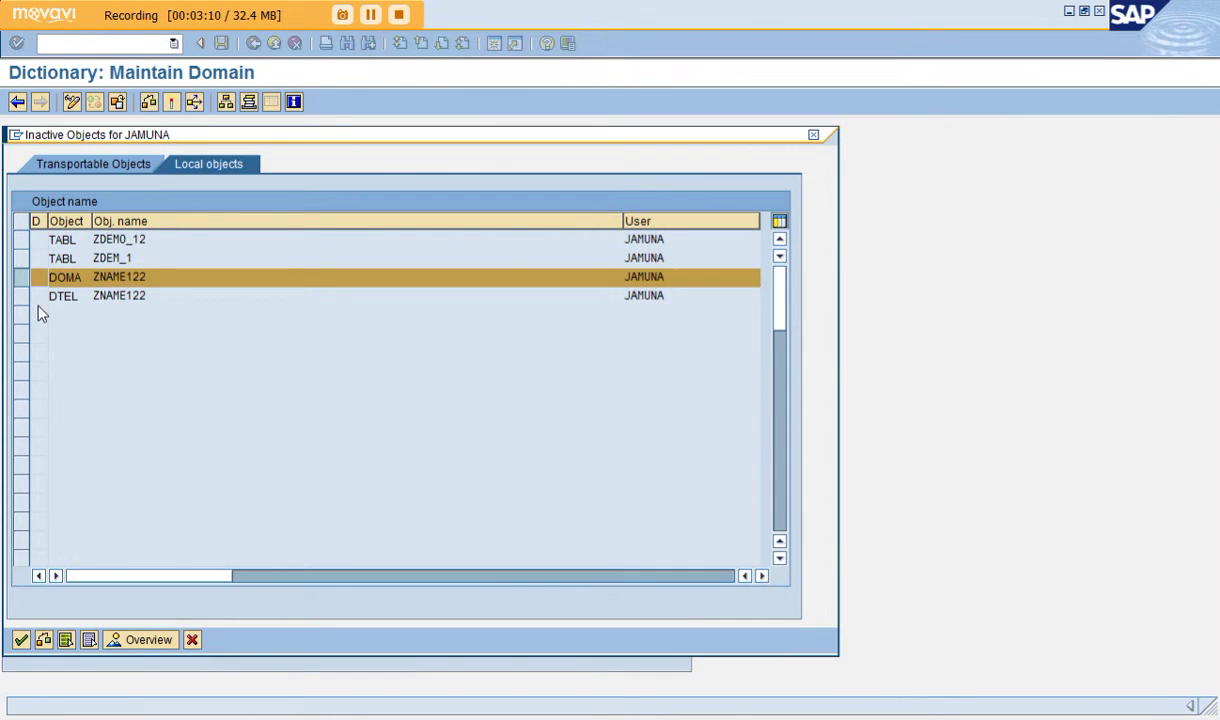
Step: Activate domain and data element ZNAME122 together, then return to the data element
{"action": "left_click", "coordinate": [21, 297]}
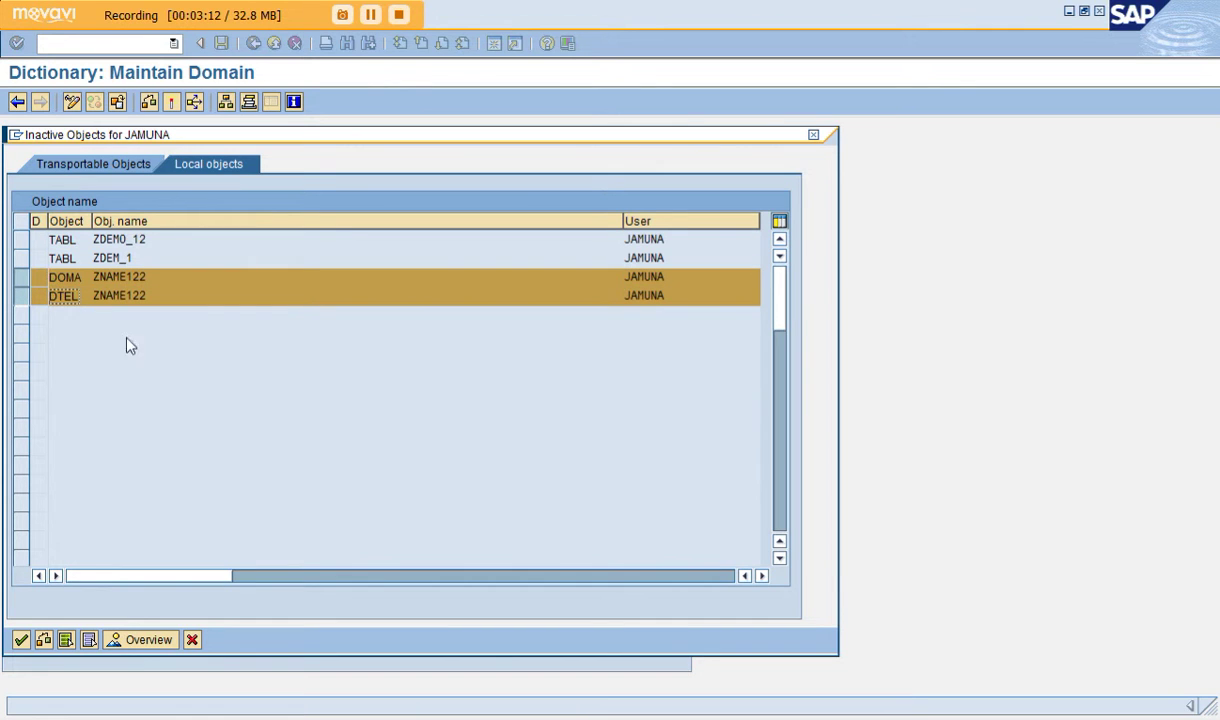
{"action": "left_click", "coordinate": [21, 640]}
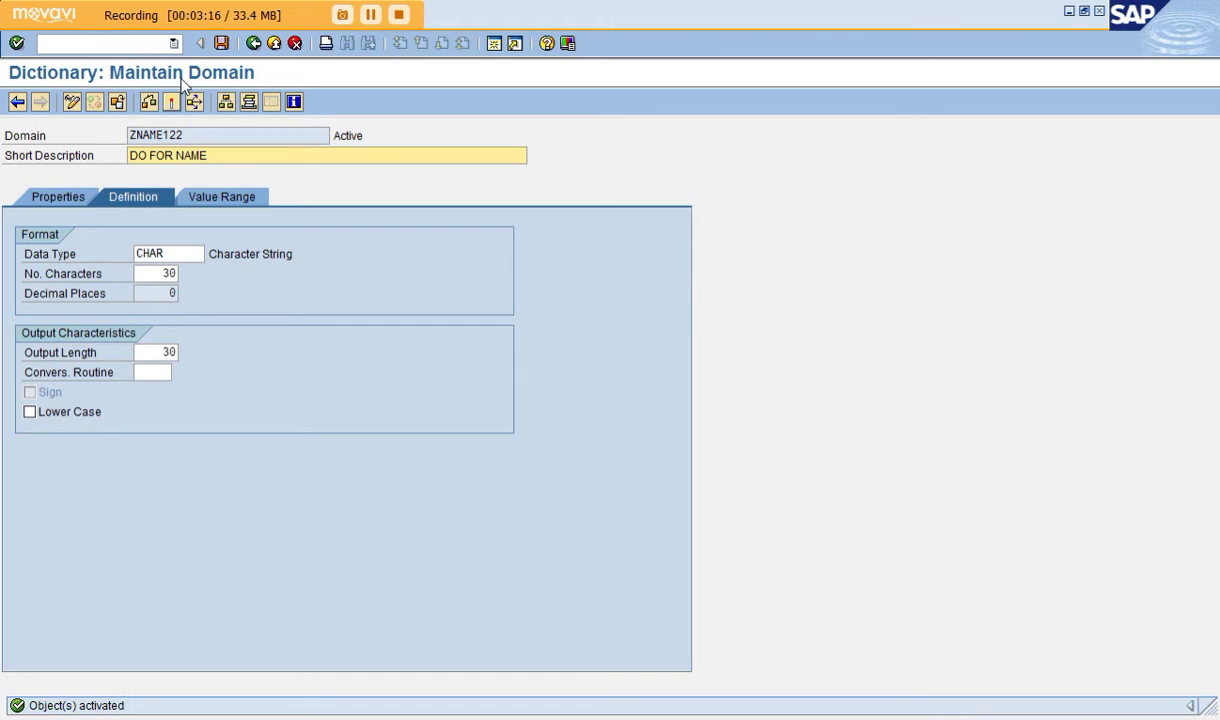
{"action": "left_click", "coordinate": [253, 43]}
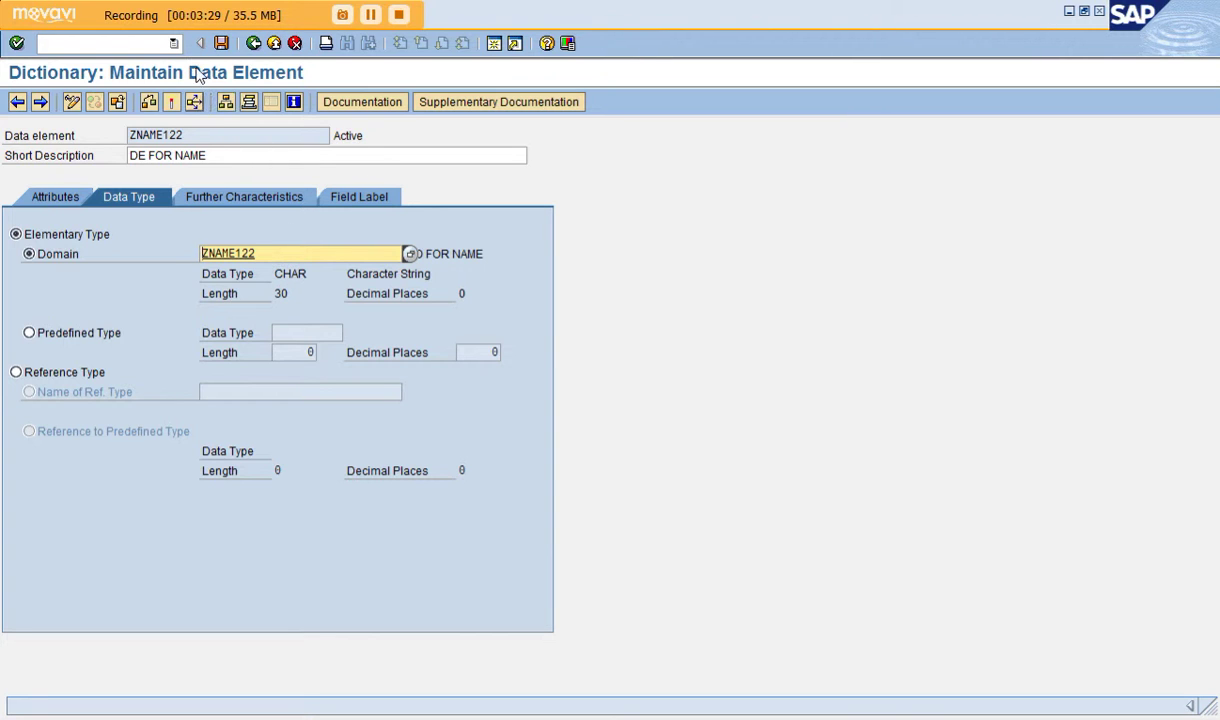
Step: Add a third field AGE with data element ZAGE122 to ZDEMO_12 and navigate to ZAGE122
{"action": "left_click", "coordinate": [255, 47]}
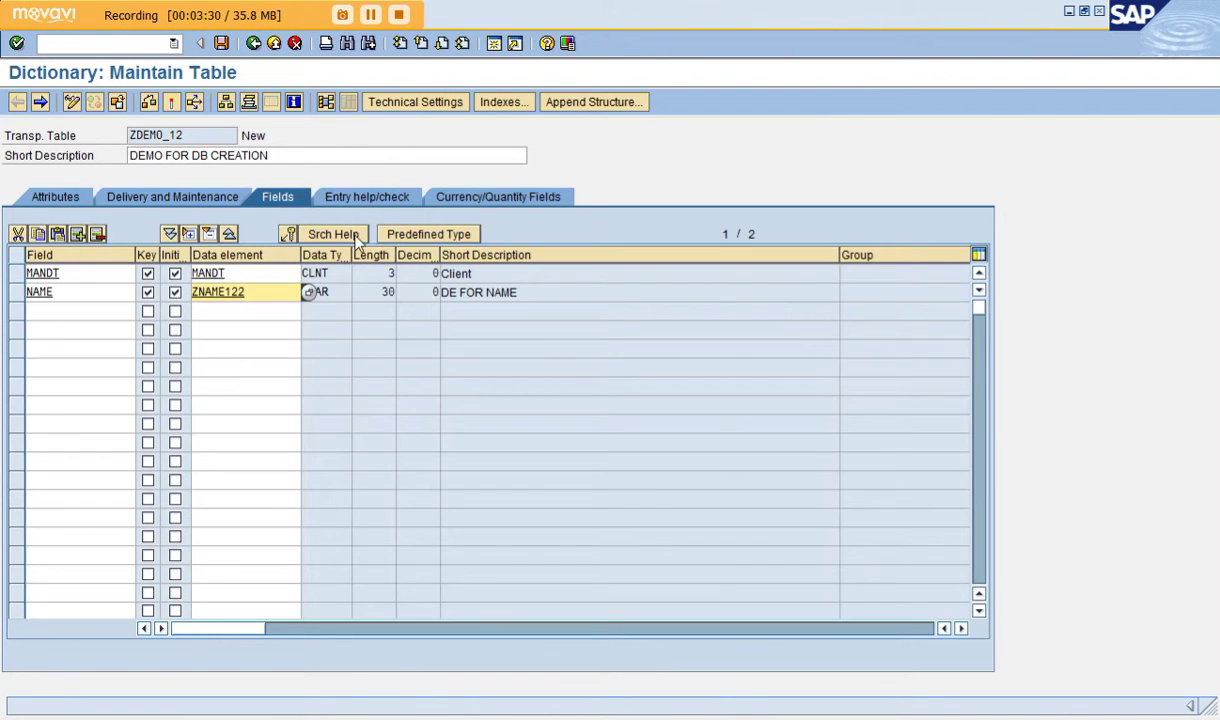
{"action": "left_click", "coordinate": [345, 295]}
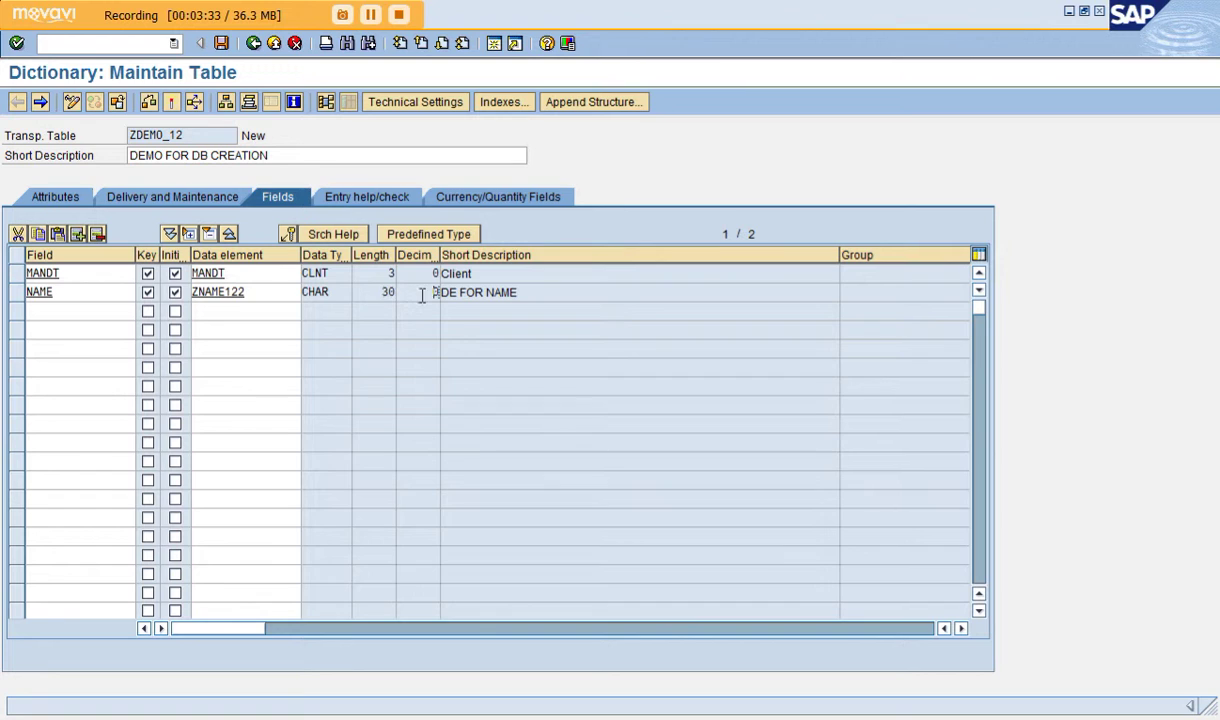
{"action": "left_click", "coordinate": [87, 311]}
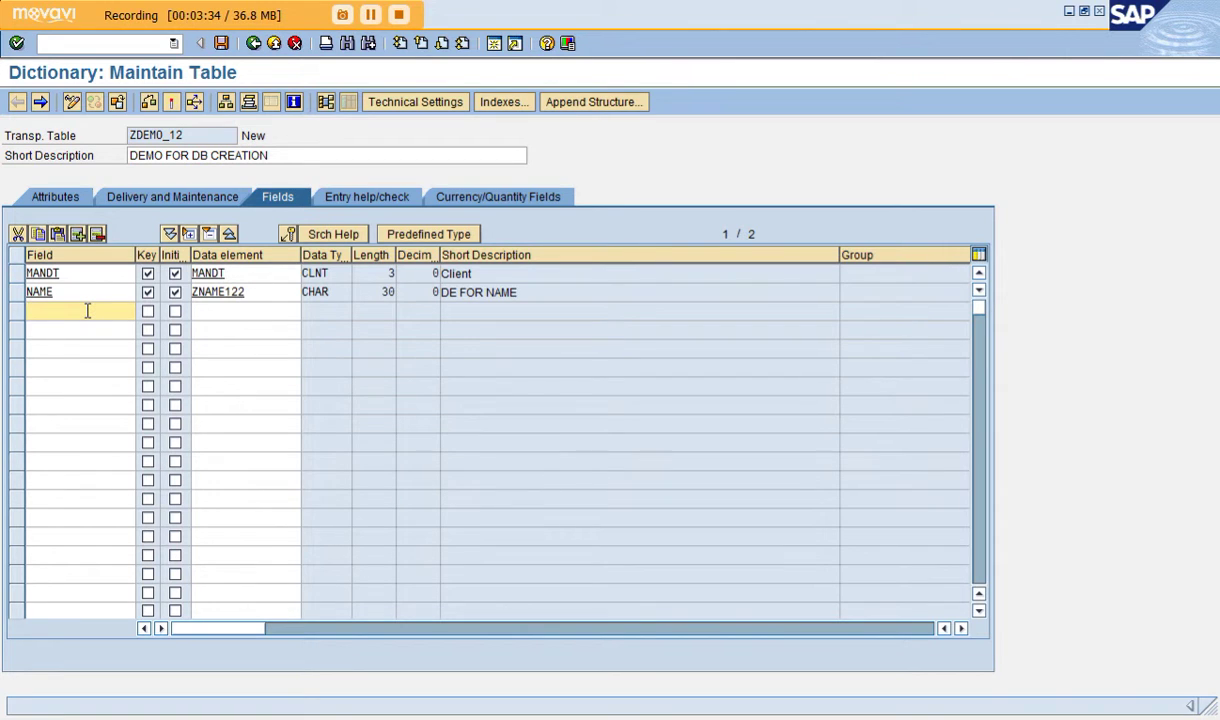
{"action": "type", "text": "A"}
{"action": "key", "text": "Down"}
{"action": "key", "text": "Return"}
{"action": "key", "text": "Return"}
{"action": "key", "text": "Tab"}
{"action": "type", "text": "ZAG"}
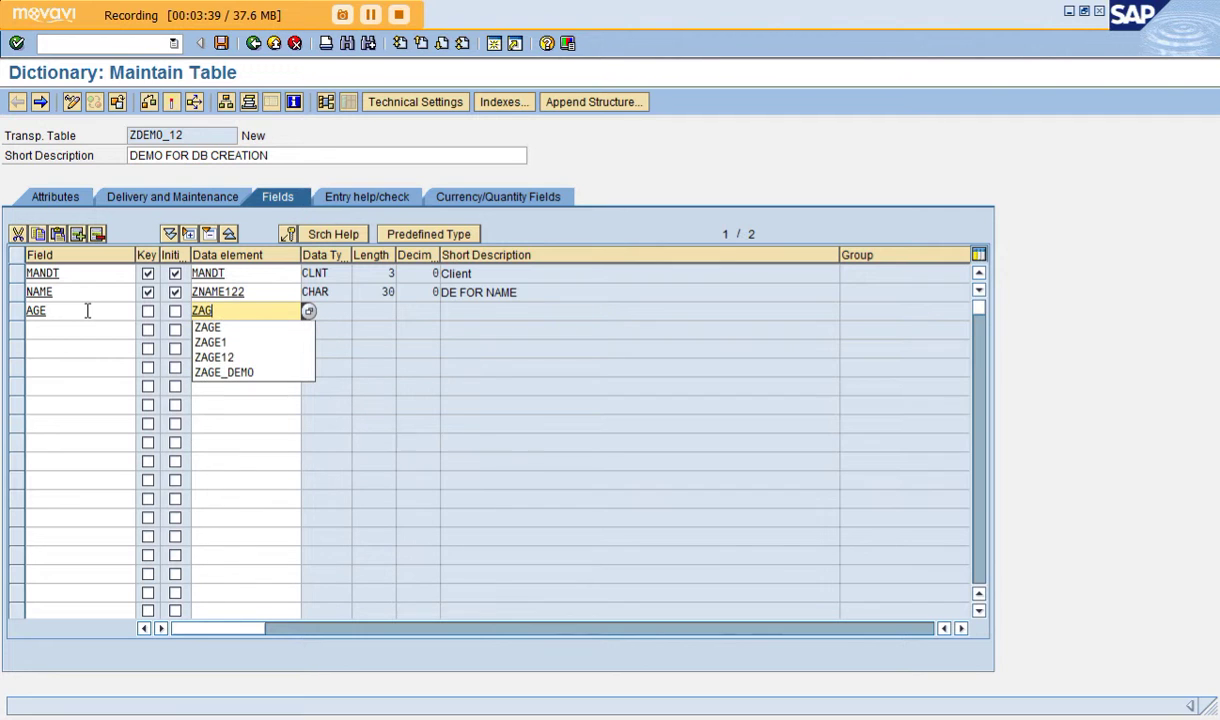
{"action": "type", "text": "E122"}
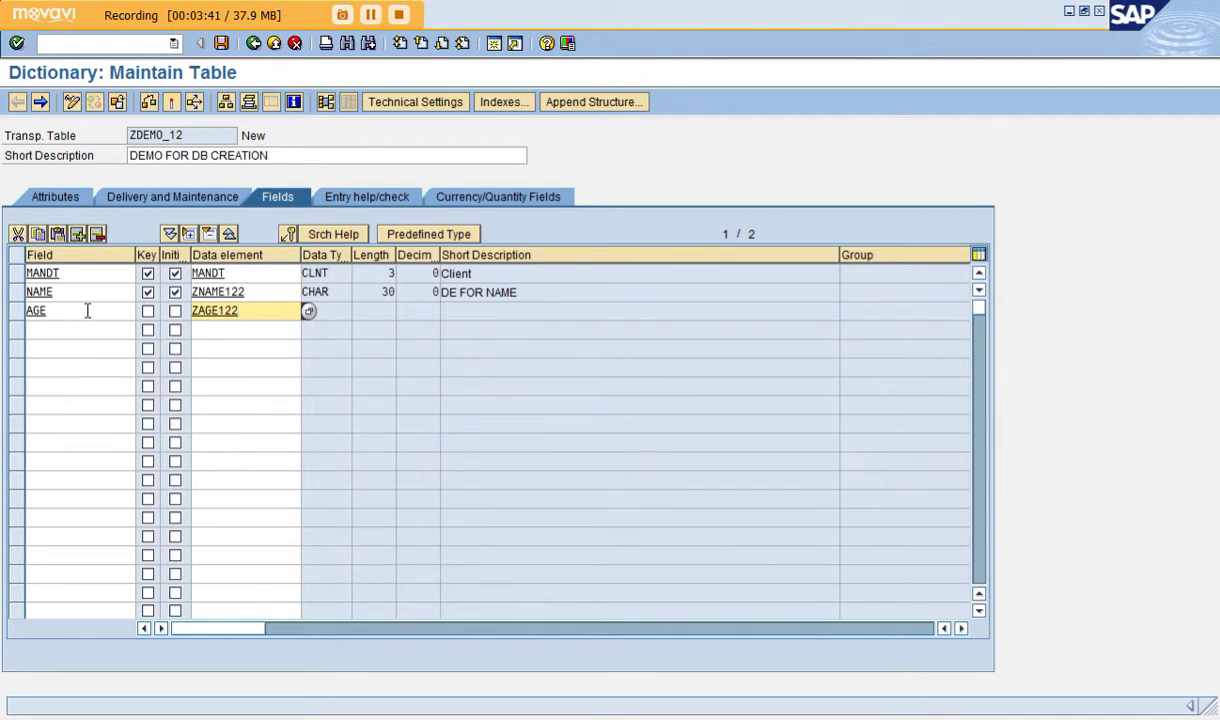
{"action": "double_click", "coordinate": [203, 316]}
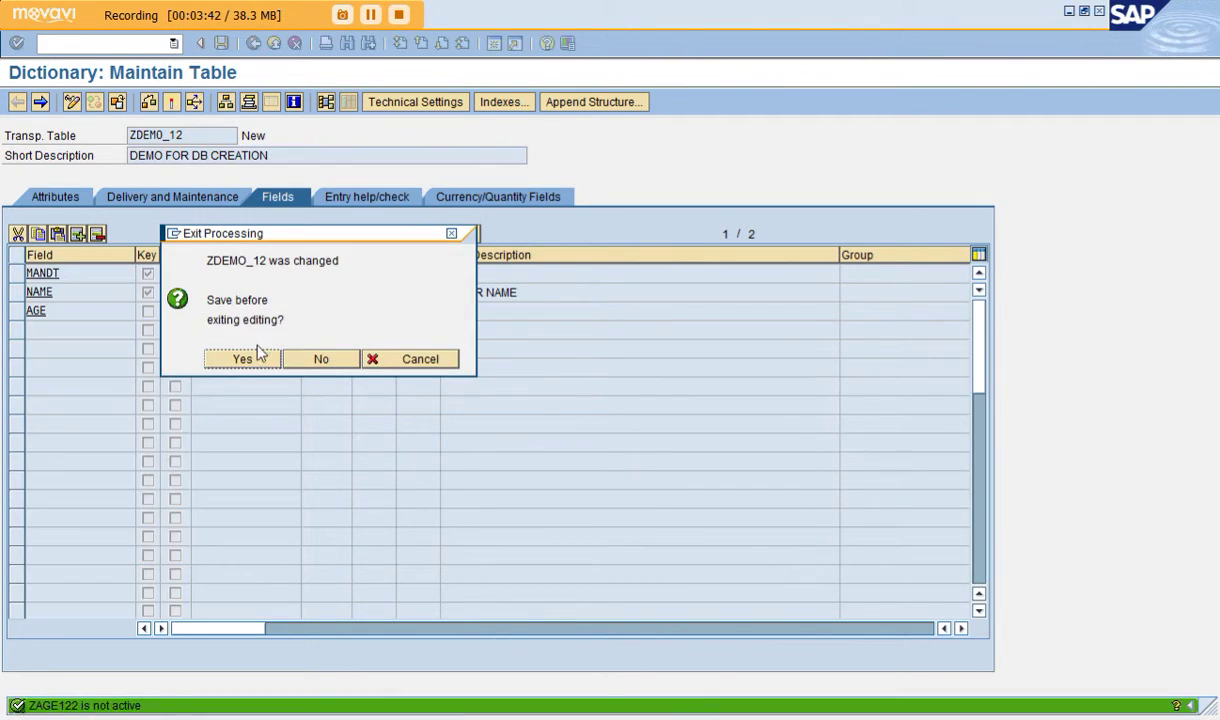
Step: Save the table and create data element ZAGE122 described 'DE FOR AGE' with domain ZAGE122
{"action": "left_click", "coordinate": [252, 358]}
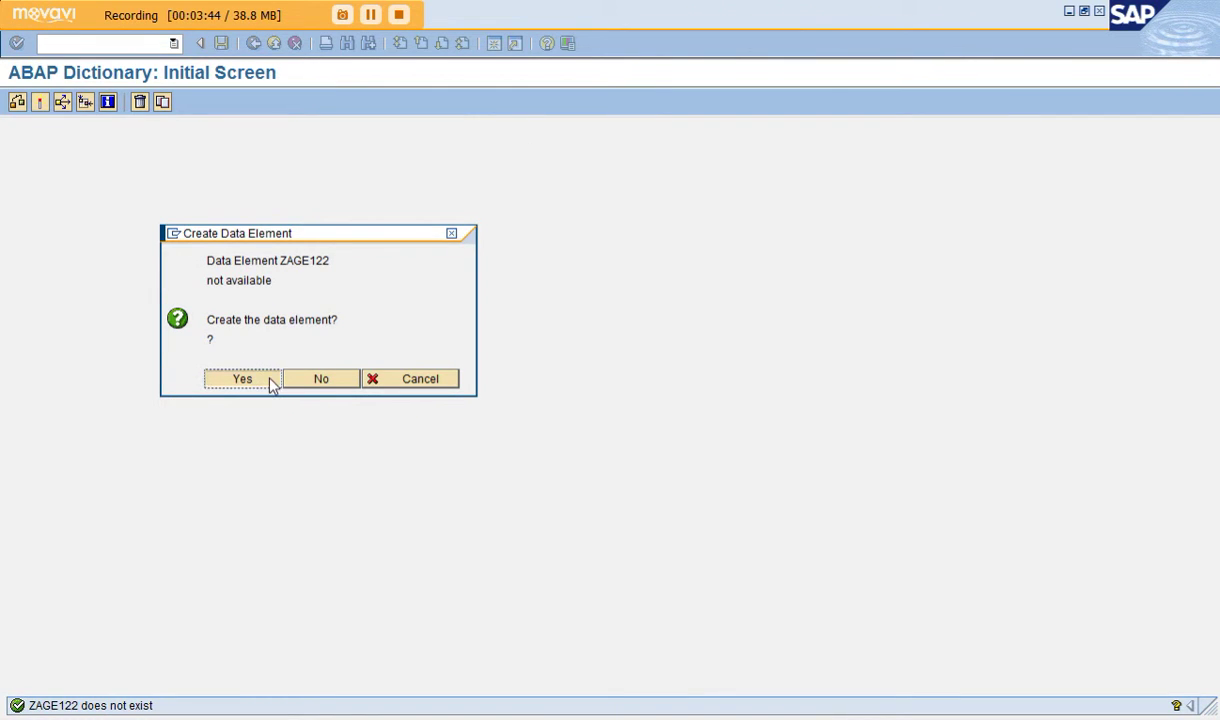
{"action": "left_click", "coordinate": [266, 380]}
{"action": "left_click", "coordinate": [231, 156]}
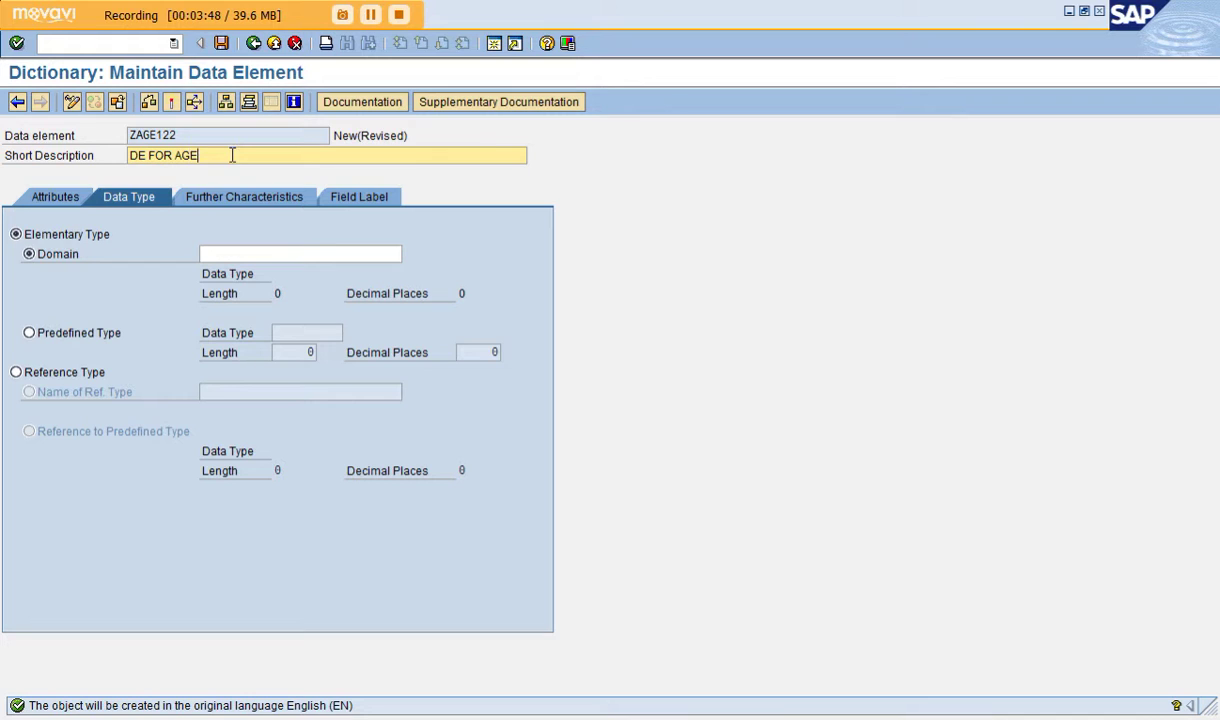
{"action": "left_click_drag", "start_coordinate": [229, 132], "coordinate": [85, 118]}
{"action": "key", "text": "ctrl+c"}
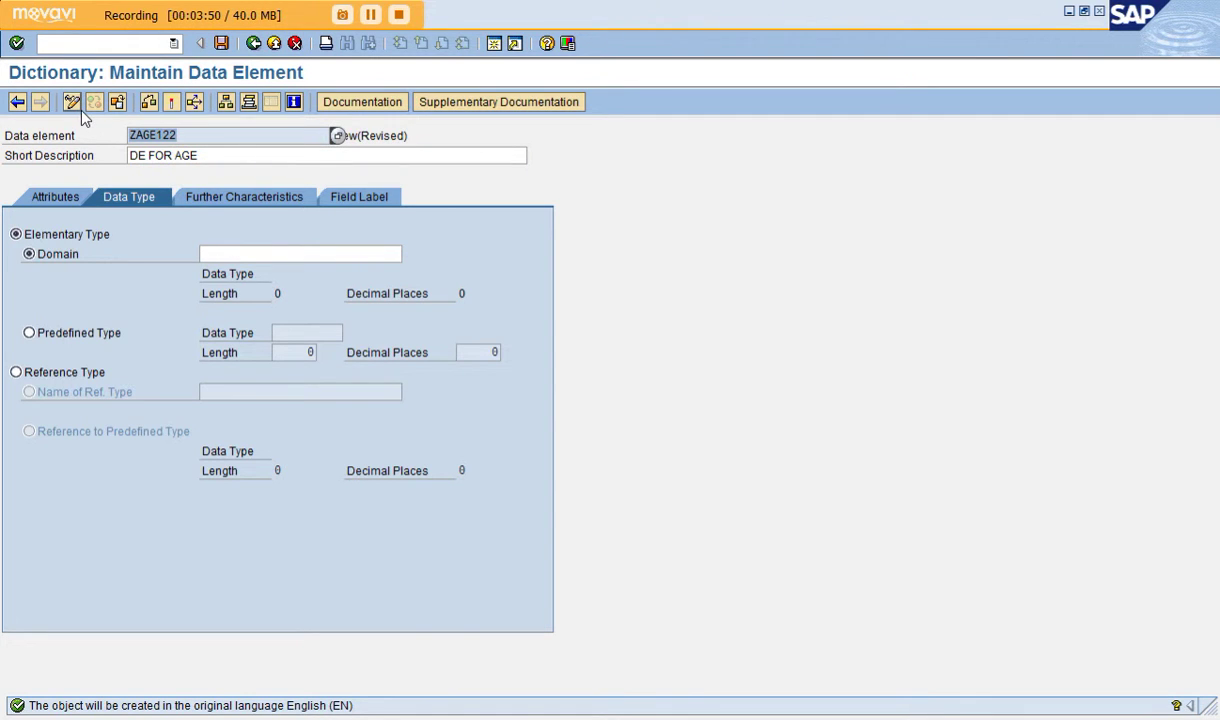
{"action": "left_click", "coordinate": [85, 118]}
{"action": "left_click", "coordinate": [313, 259]}
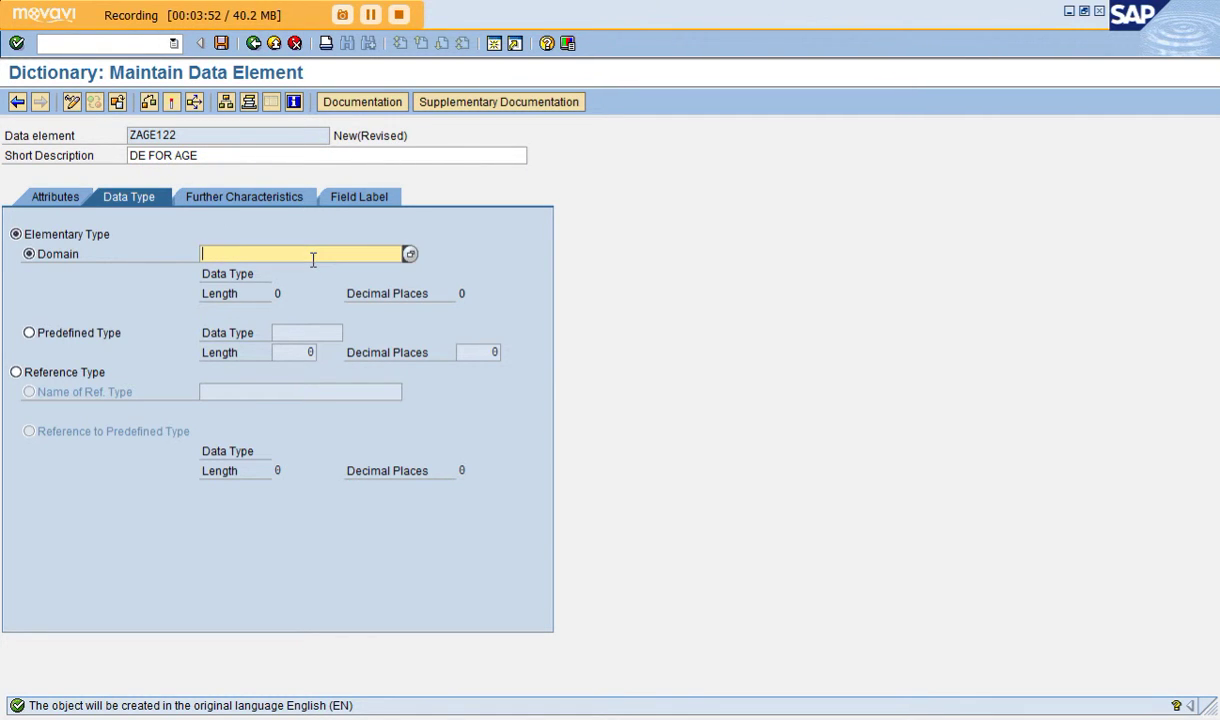
{"action": "key", "text": "ctrl+v"}
Step: Set the short, medium, long and heading field labels of ZAGE122 to AGE
{"action": "left_click", "coordinate": [331, 192]}
{"action": "left_click", "coordinate": [225, 252]}
{"action": "type", "text": "AGE"}
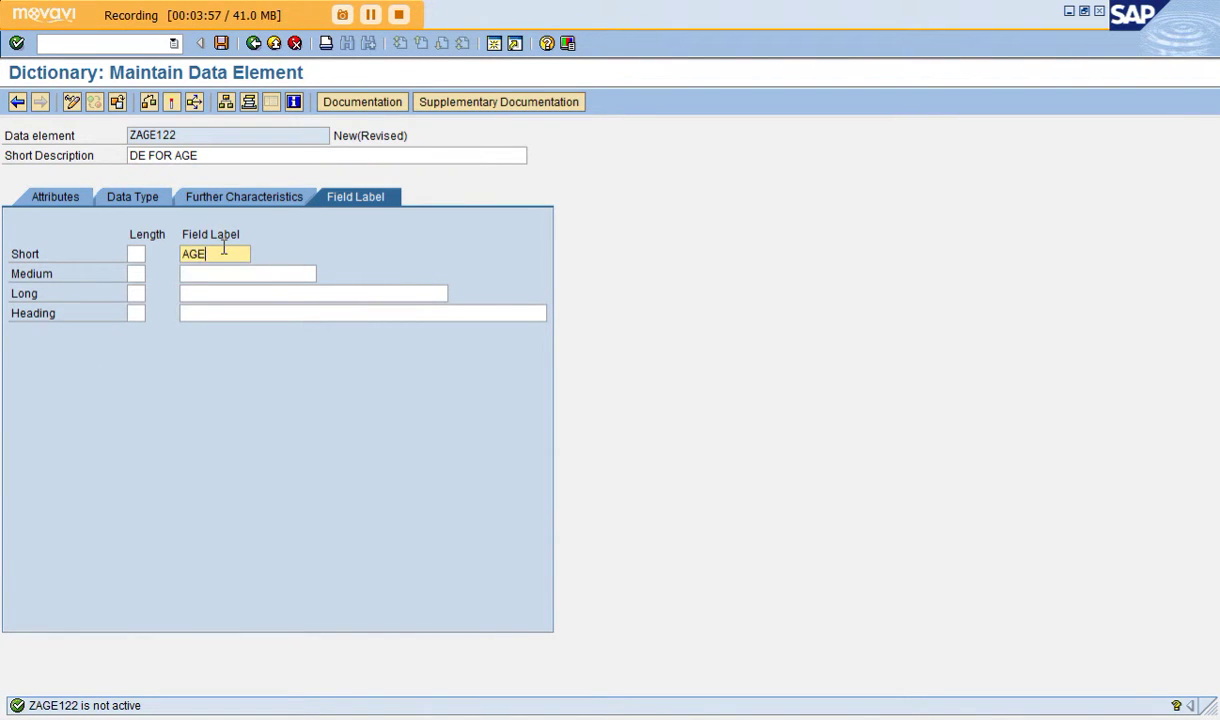
{"action": "key", "text": "Tab"}
{"action": "type", "text": "AGE"}
{"action": "key", "text": "Tab"}
{"action": "type", "text": "AGE"}
{"action": "key", "text": "Tab"}
{"action": "type", "text": "AGE"}
Step: Start creating domain ZAGE122, saving the data element first
{"action": "left_click", "coordinate": [136, 197]}
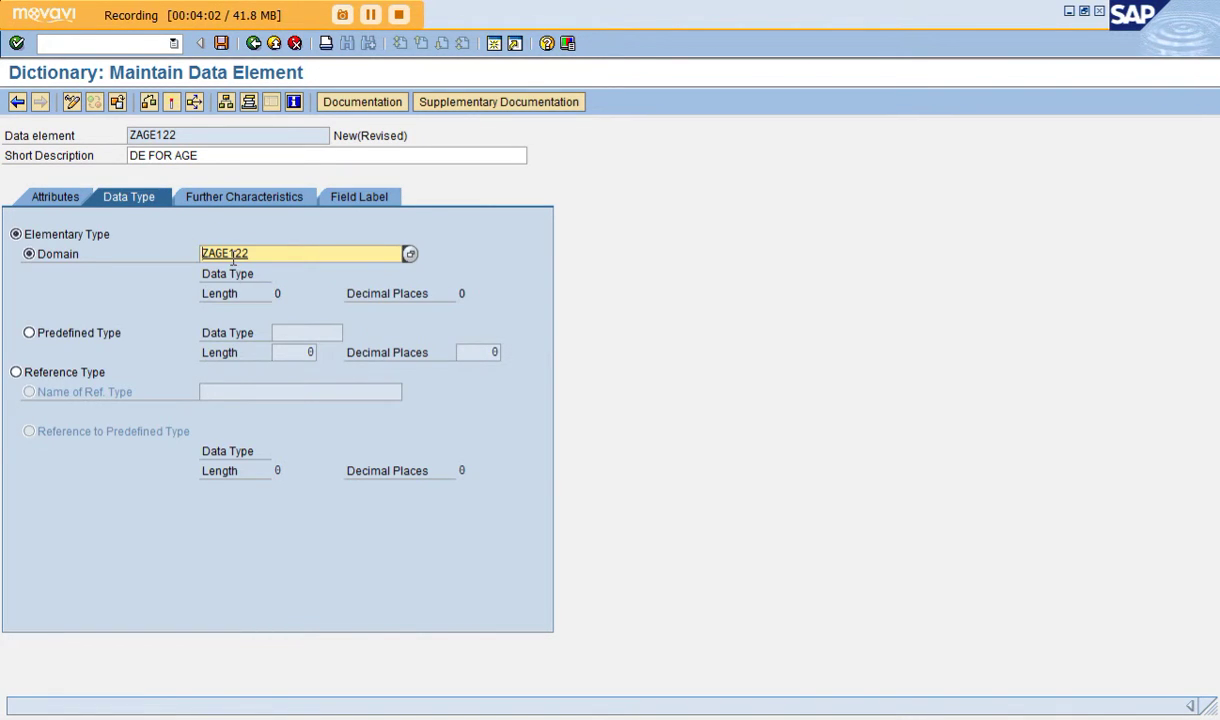
{"action": "double_click", "coordinate": [225, 256]}
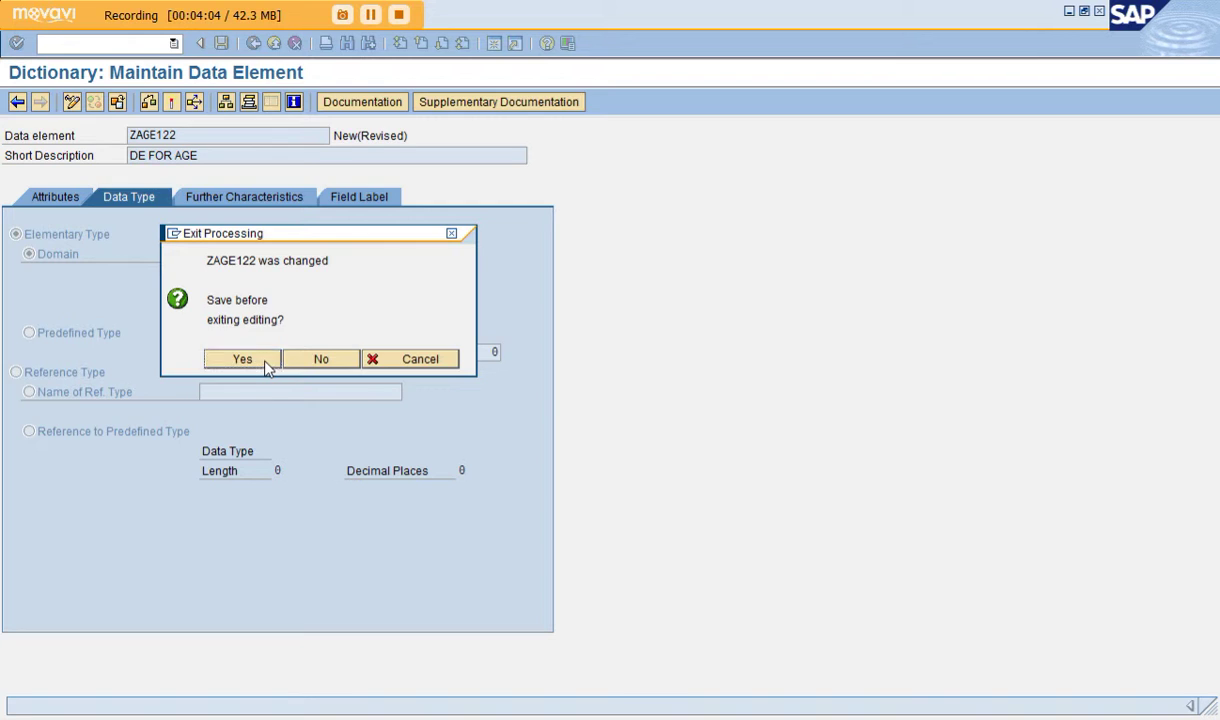
{"action": "left_click", "coordinate": [265, 362]}
Step: Store the data element locally and define domain ZAGE122 as data type CHAR, length 3
{"action": "left_click", "coordinate": [178, 387]}
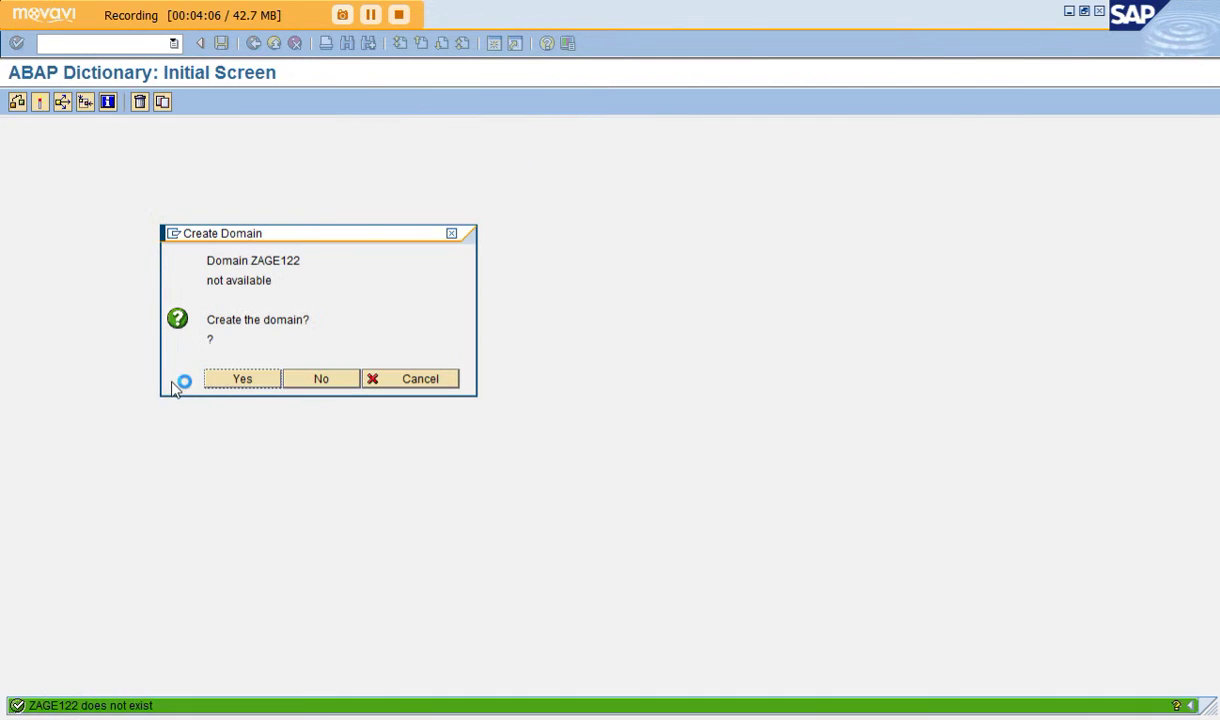
{"action": "left_click", "coordinate": [250, 379]}
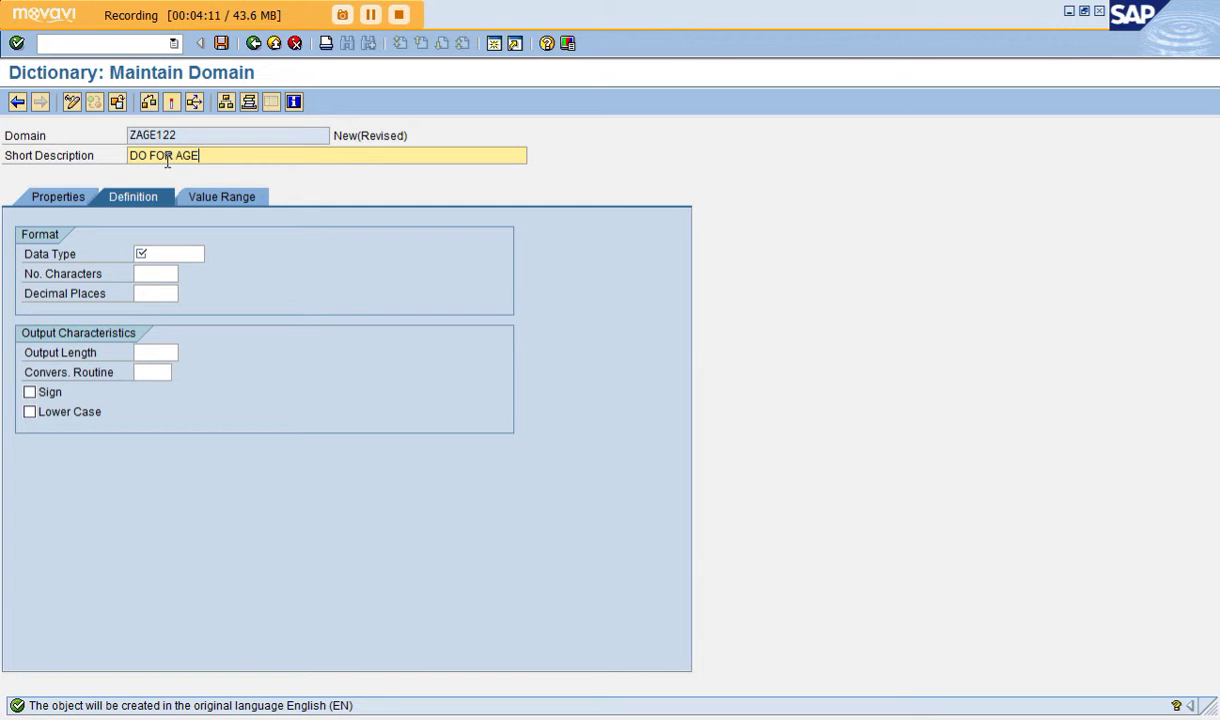
{"action": "left_click", "coordinate": [167, 256]}
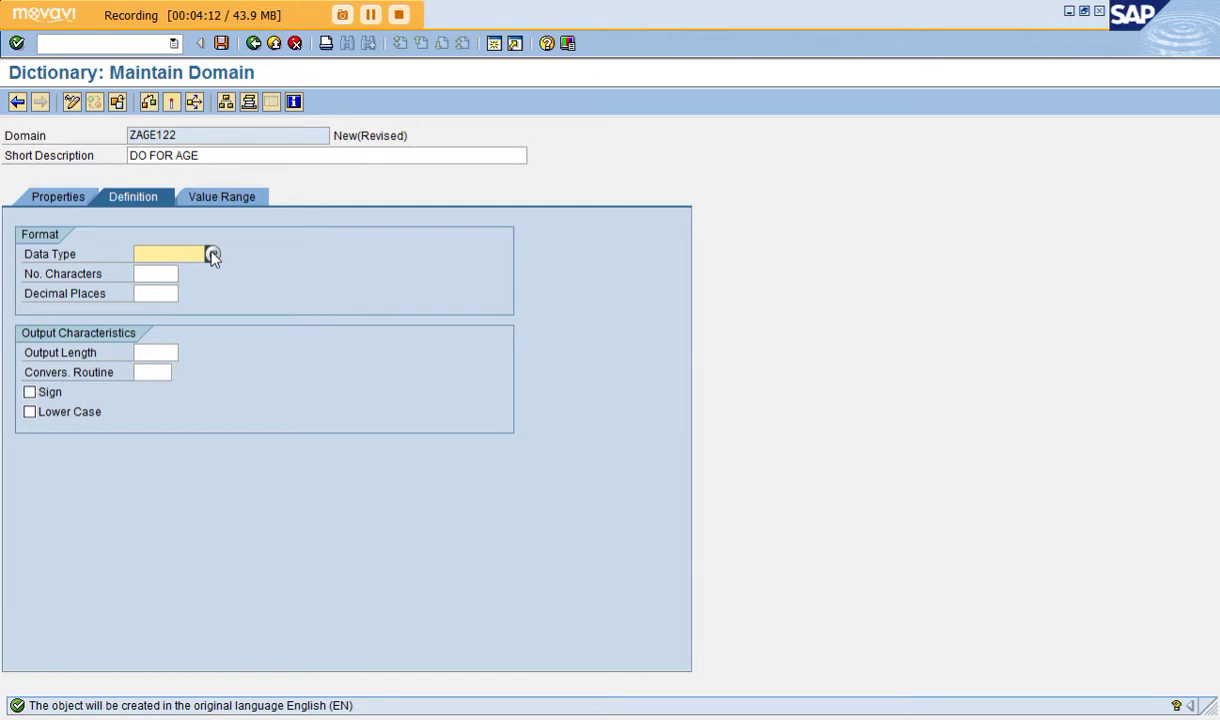
{"action": "left_click", "coordinate": [212, 256]}
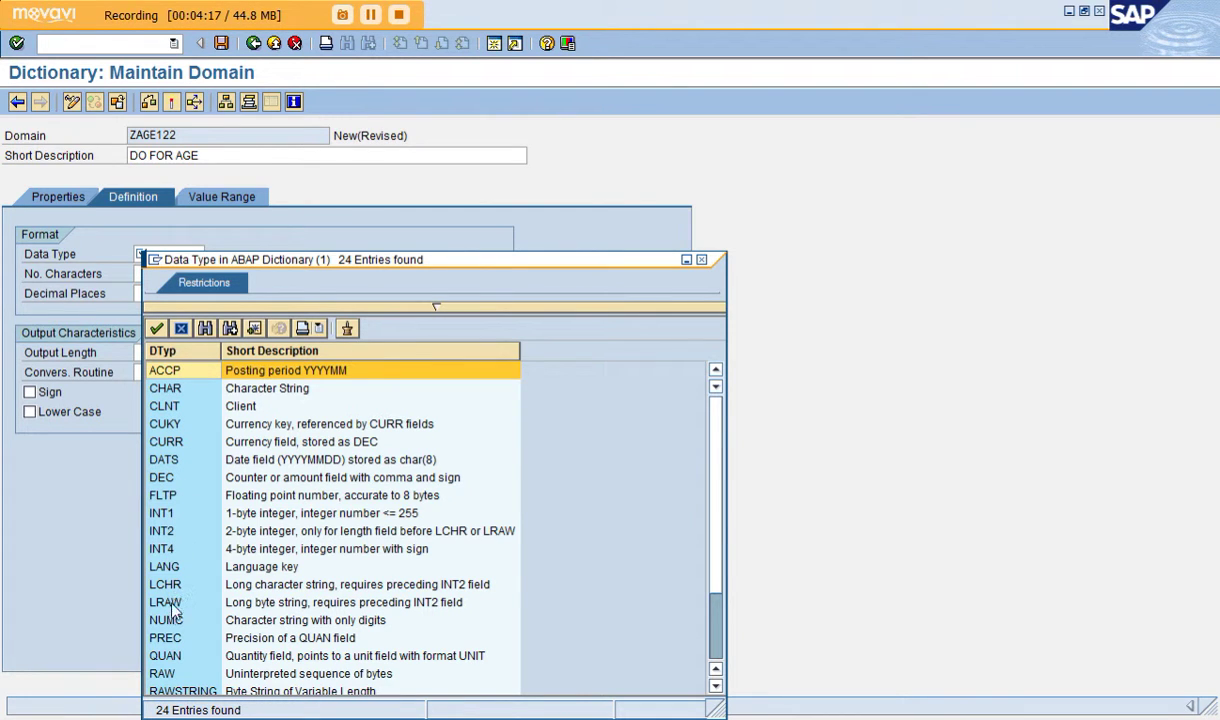
{"action": "double_click", "coordinate": [163, 390]}
{"action": "left_click", "coordinate": [145, 274]}
{"action": "type", "text": "3"}
Step: Save domain ZAGE122 as a local object and activate it together with data element ZAGE122
{"action": "left_click", "coordinate": [221, 43]}
{"action": "left_click", "coordinate": [167, 385]}
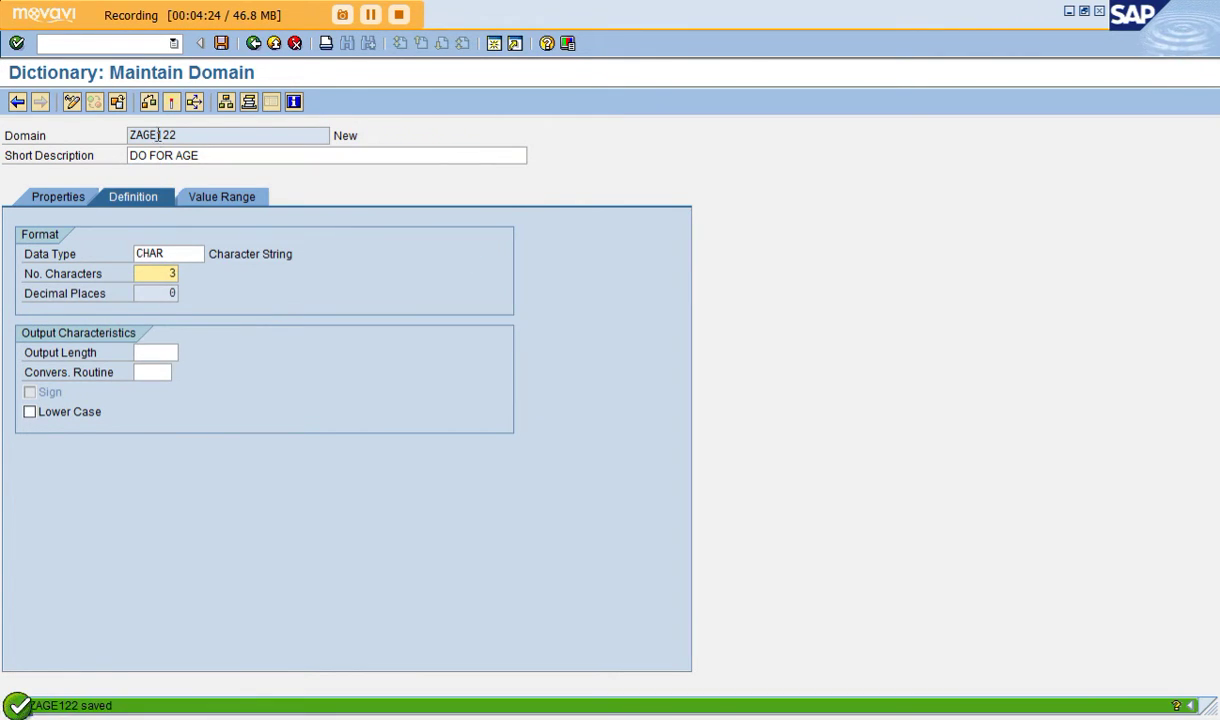
{"action": "left_click", "coordinate": [171, 102]}
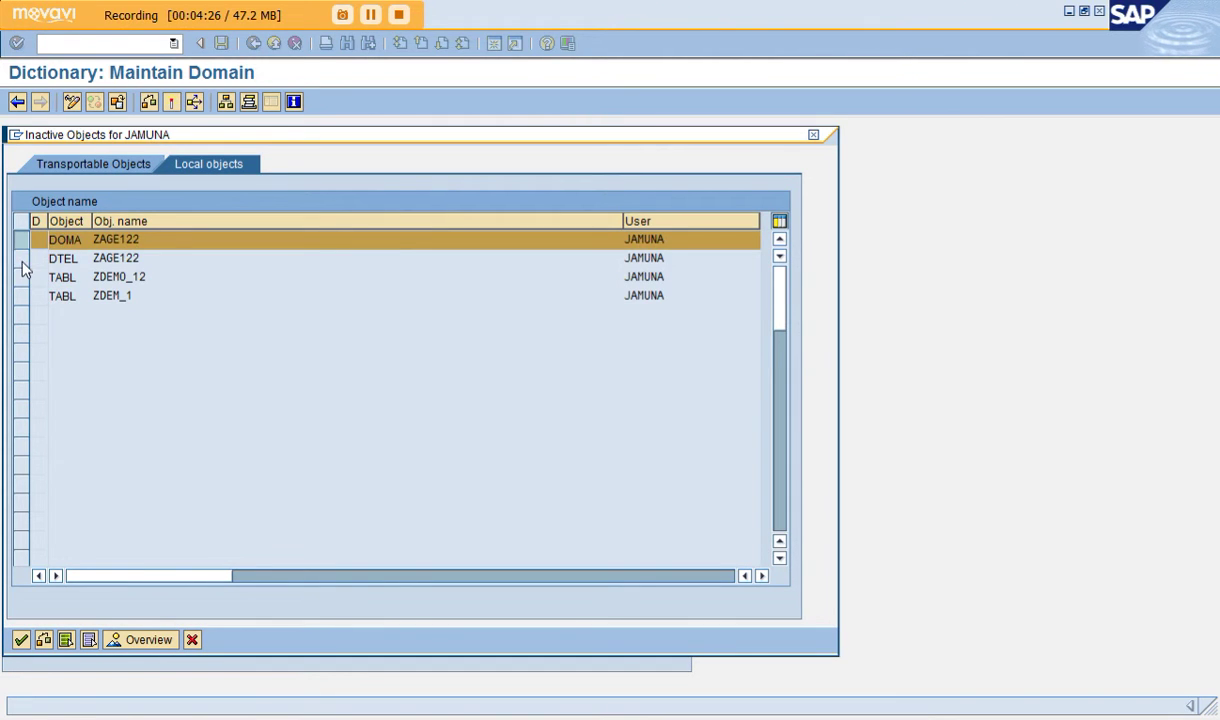
{"action": "left_click", "coordinate": [22, 258]}
{"action": "left_click", "coordinate": [20, 640]}
Step: Return to table ZDEMO_12 and save it with the AGE field now CHAR 3
{"action": "left_click", "coordinate": [253, 43]}
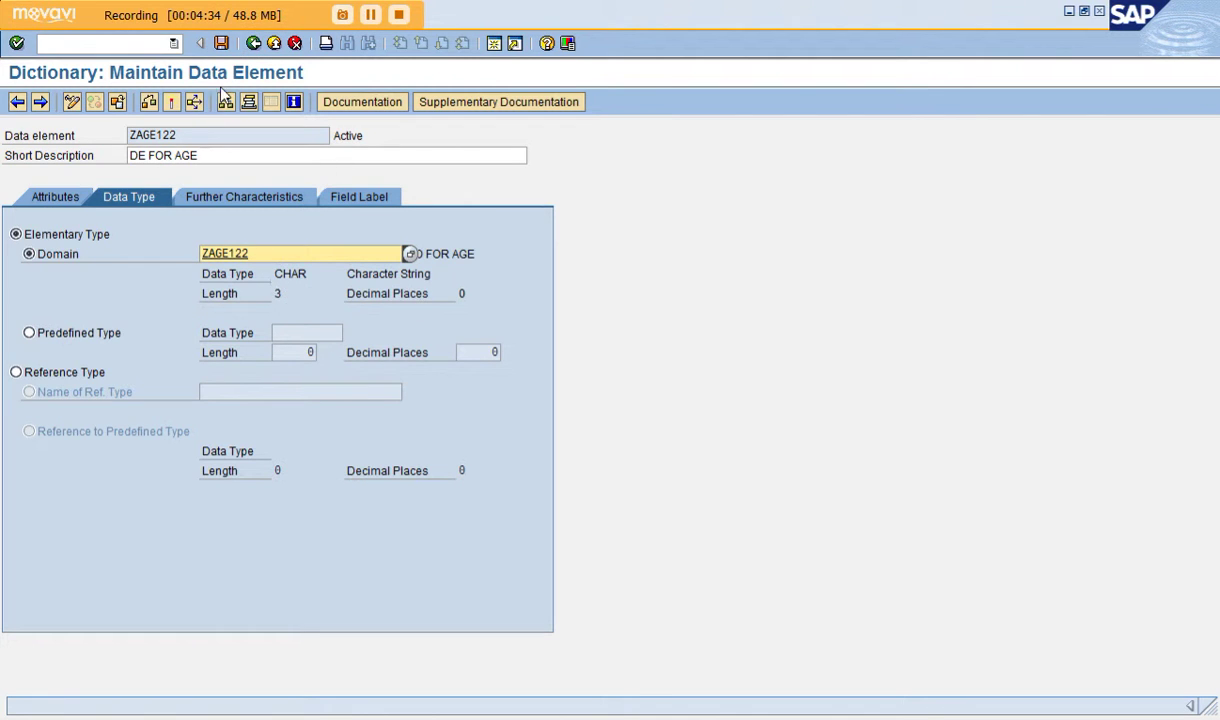
{"action": "left_click", "coordinate": [253, 43]}
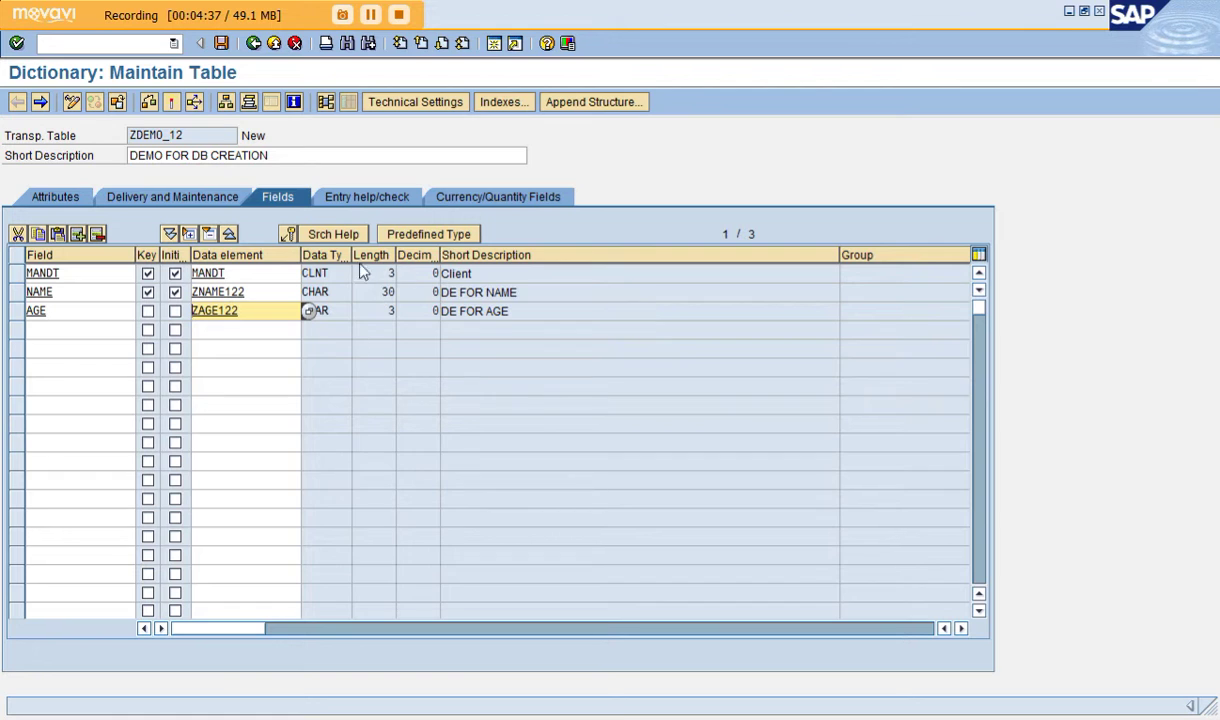
{"action": "left_click", "coordinate": [221, 43]}
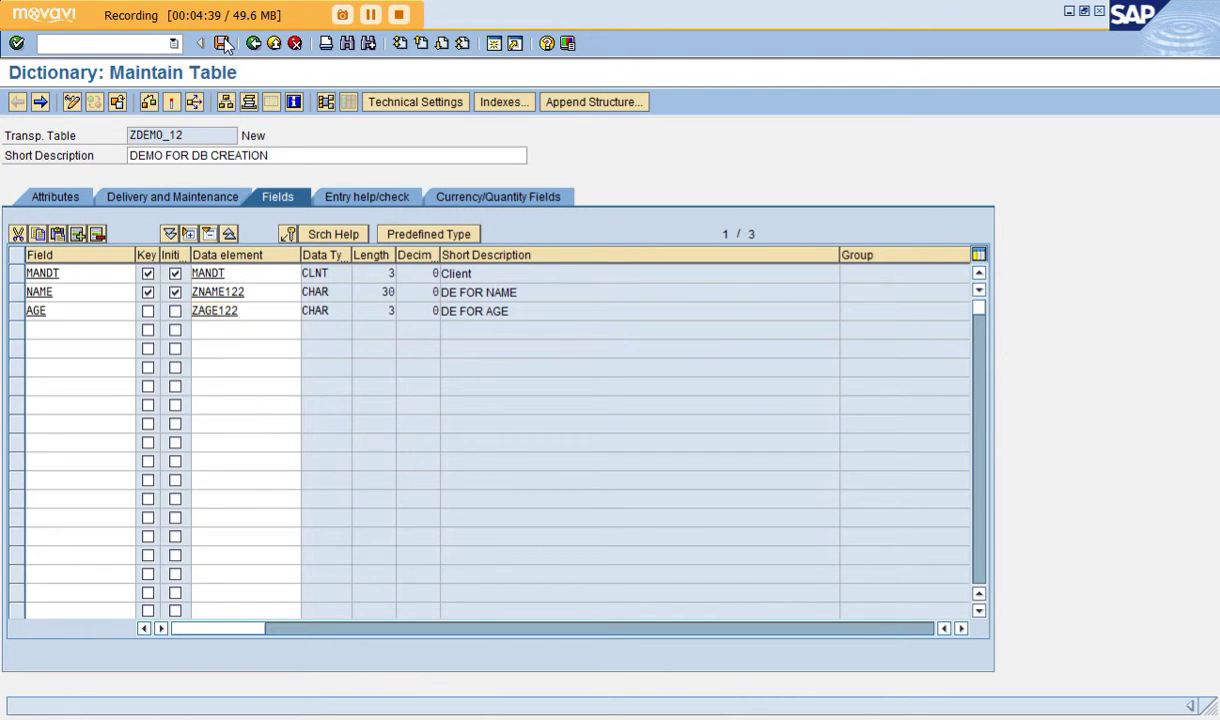
Step: Save ZDEMO_12's technical settings with data class APPL0 and size category 0, then go back
{"action": "left_click", "coordinate": [393, 110]}
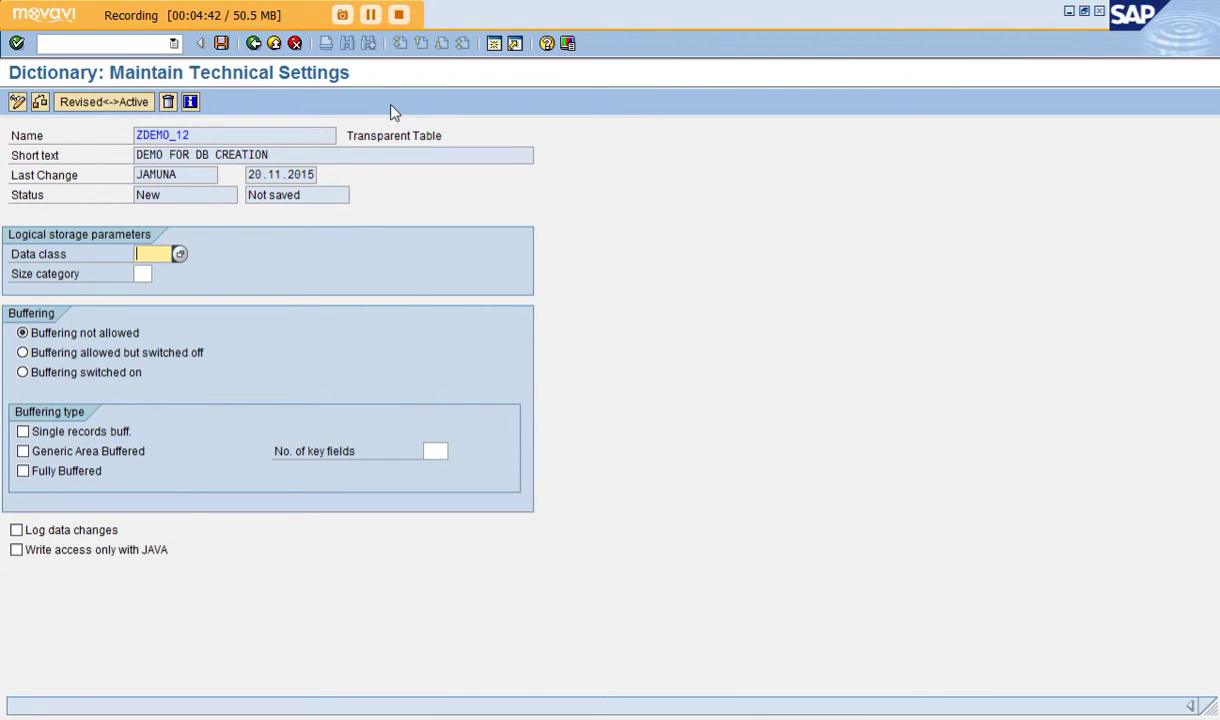
{"action": "left_click", "coordinate": [179, 254]}
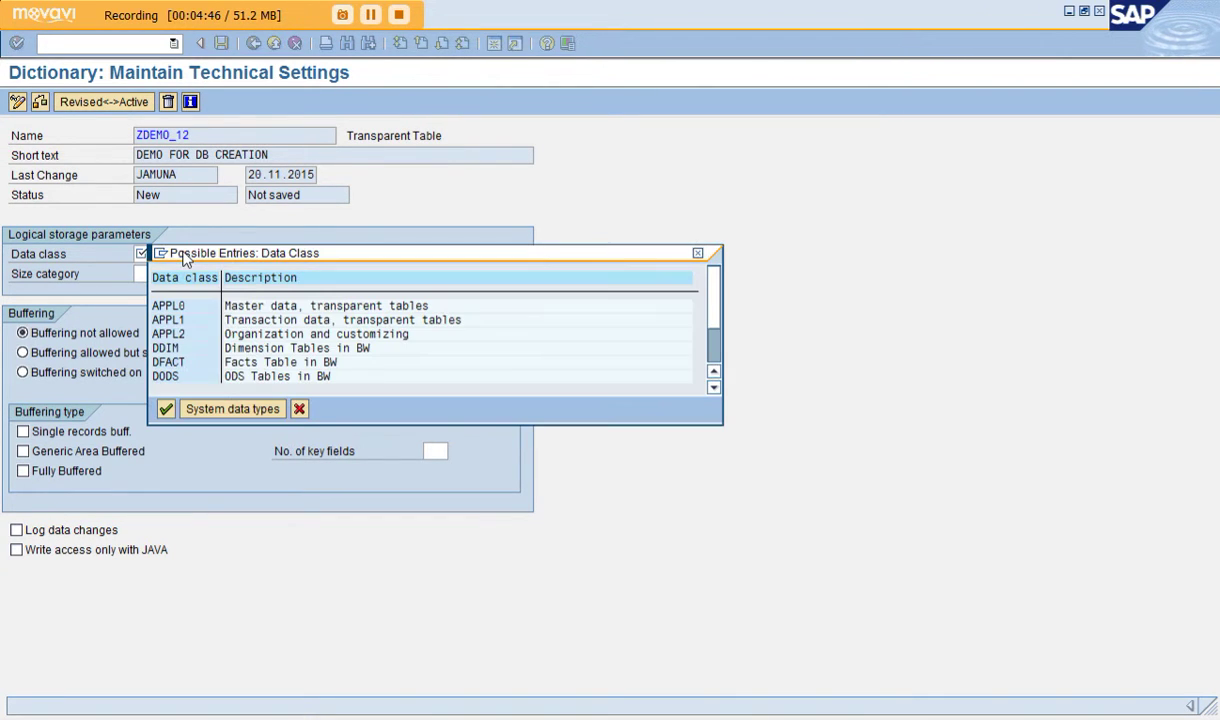
{"action": "double_click", "coordinate": [249, 306]}
{"action": "key", "text": "Tab"}
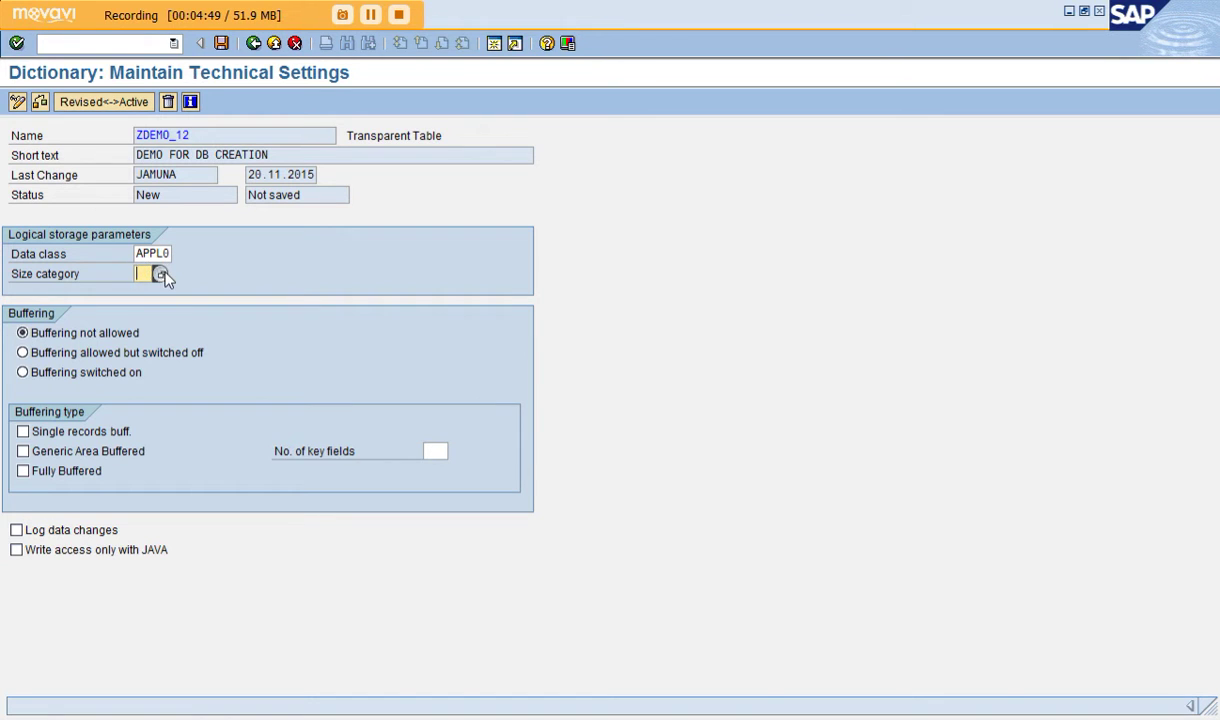
{"action": "left_click", "coordinate": [162, 274]}
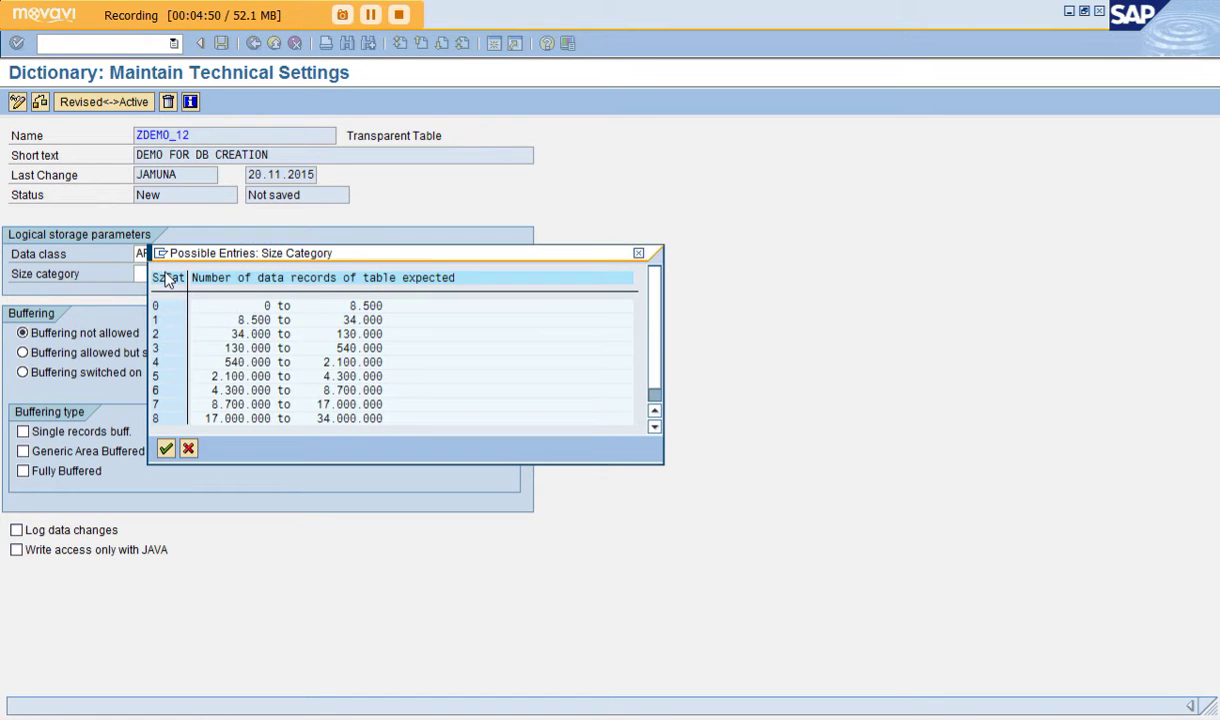
{"action": "double_click", "coordinate": [282, 310]}
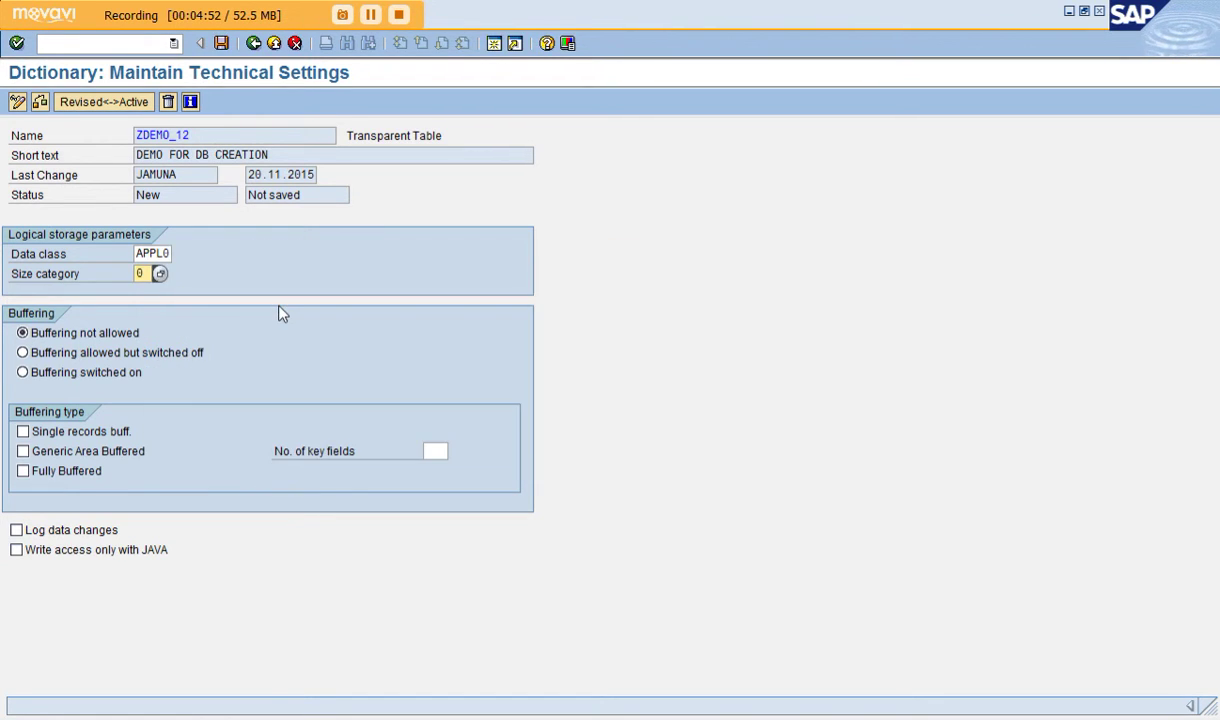
{"action": "left_click", "coordinate": [222, 44]}
{"action": "key", "text": "F3"}
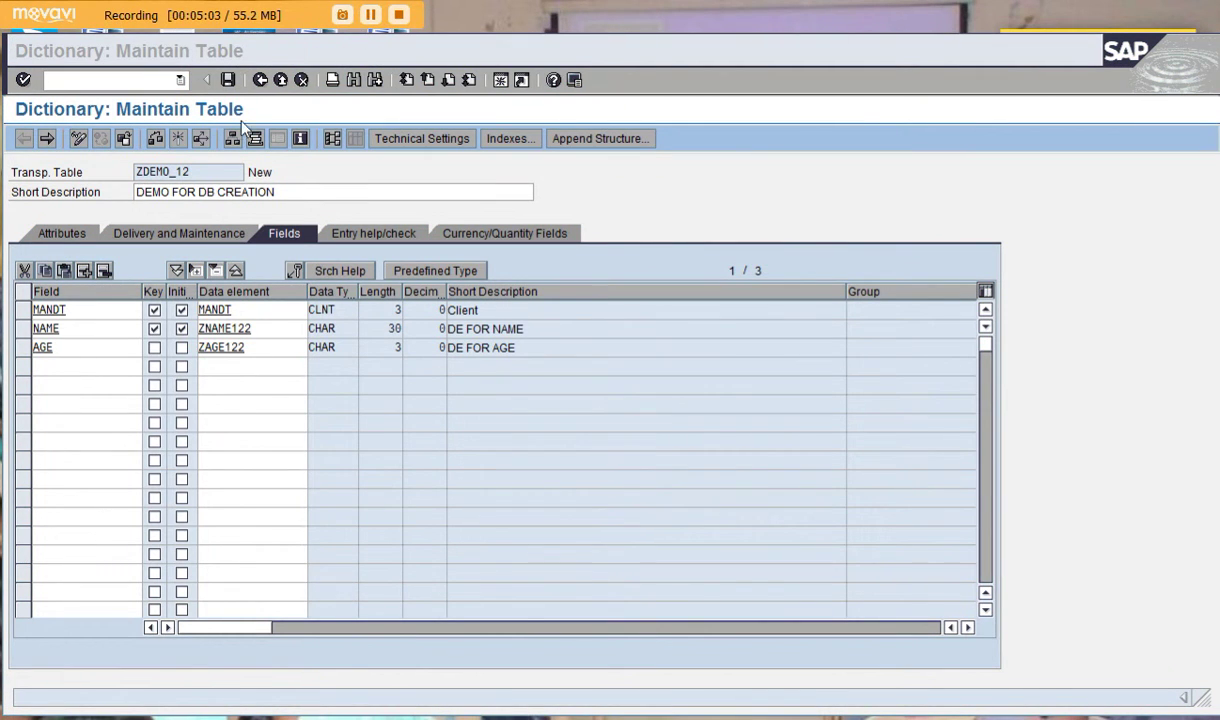
Step: Set ZDEMO_12's enhancement category to 'Can be enhanced (character-type or numeric)'
{"action": "left_click", "coordinate": [233, 107]}
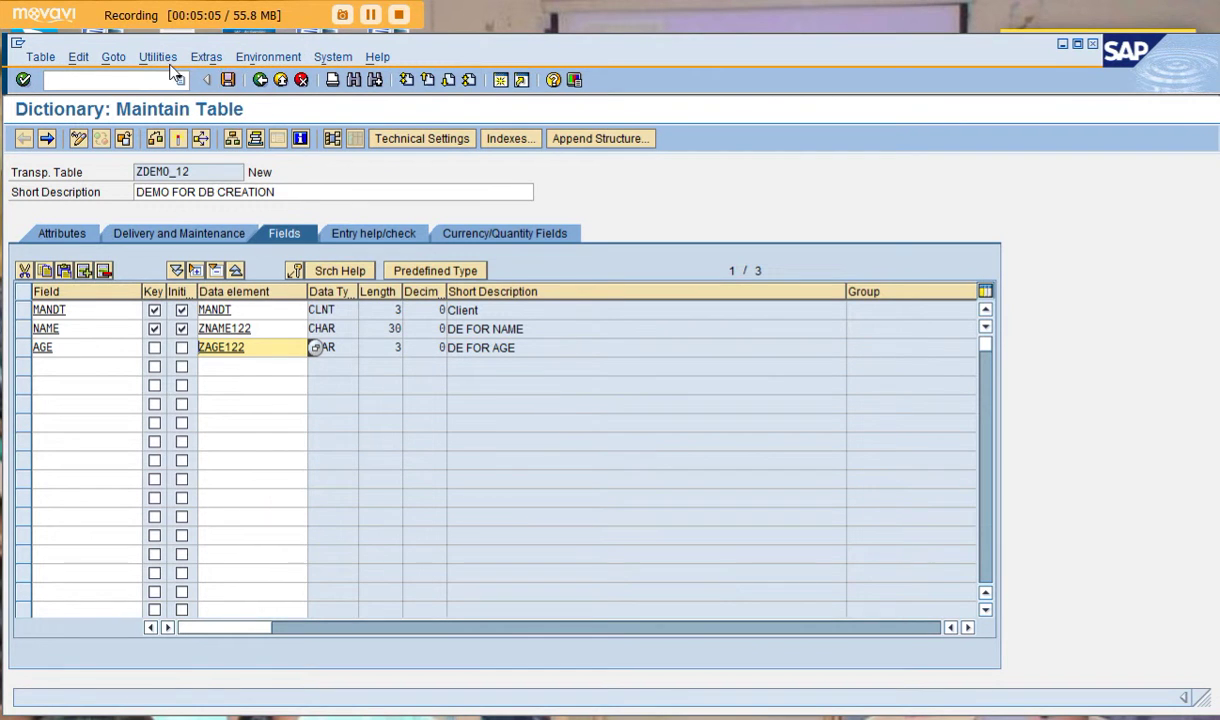
{"action": "left_click", "coordinate": [204, 58]}
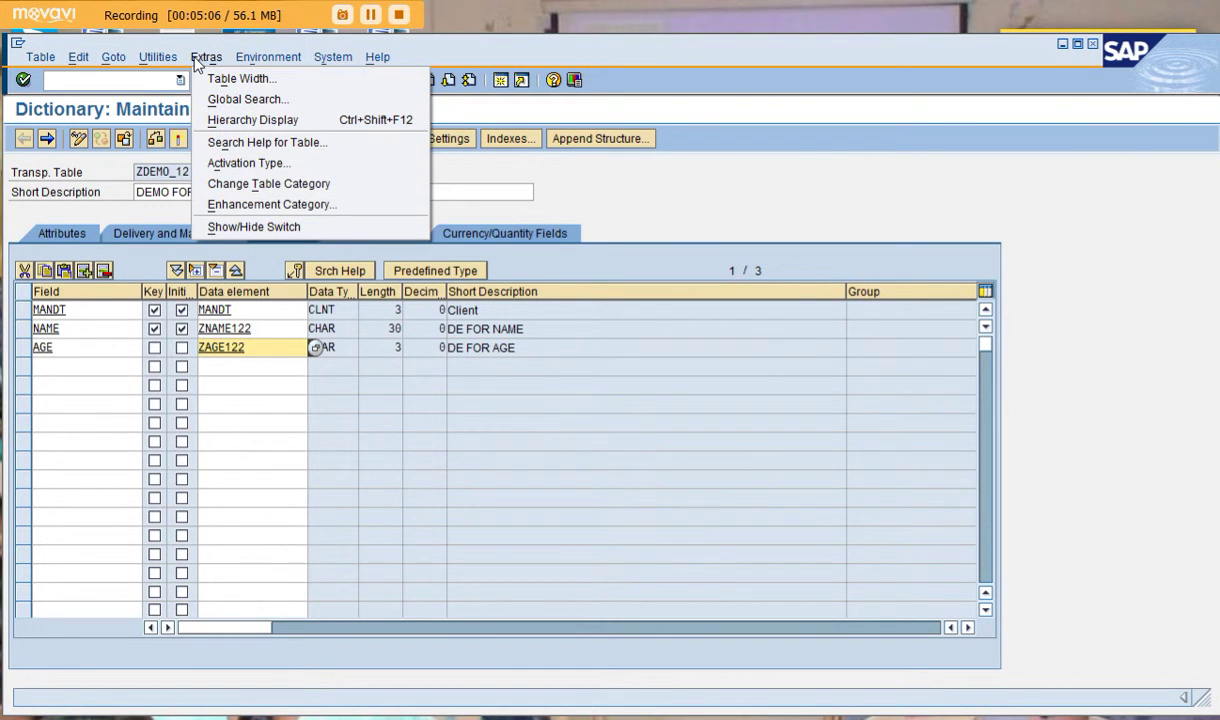
{"action": "left_click", "coordinate": [270, 204]}
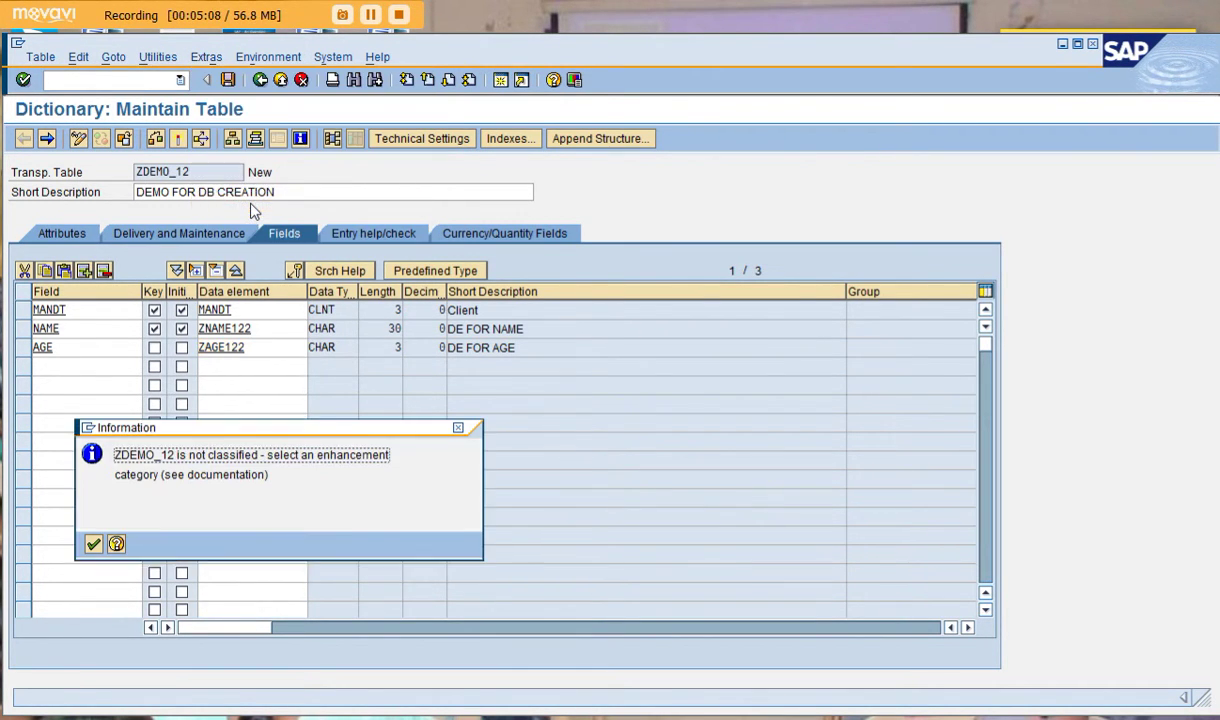
{"action": "left_click", "coordinate": [93, 543]}
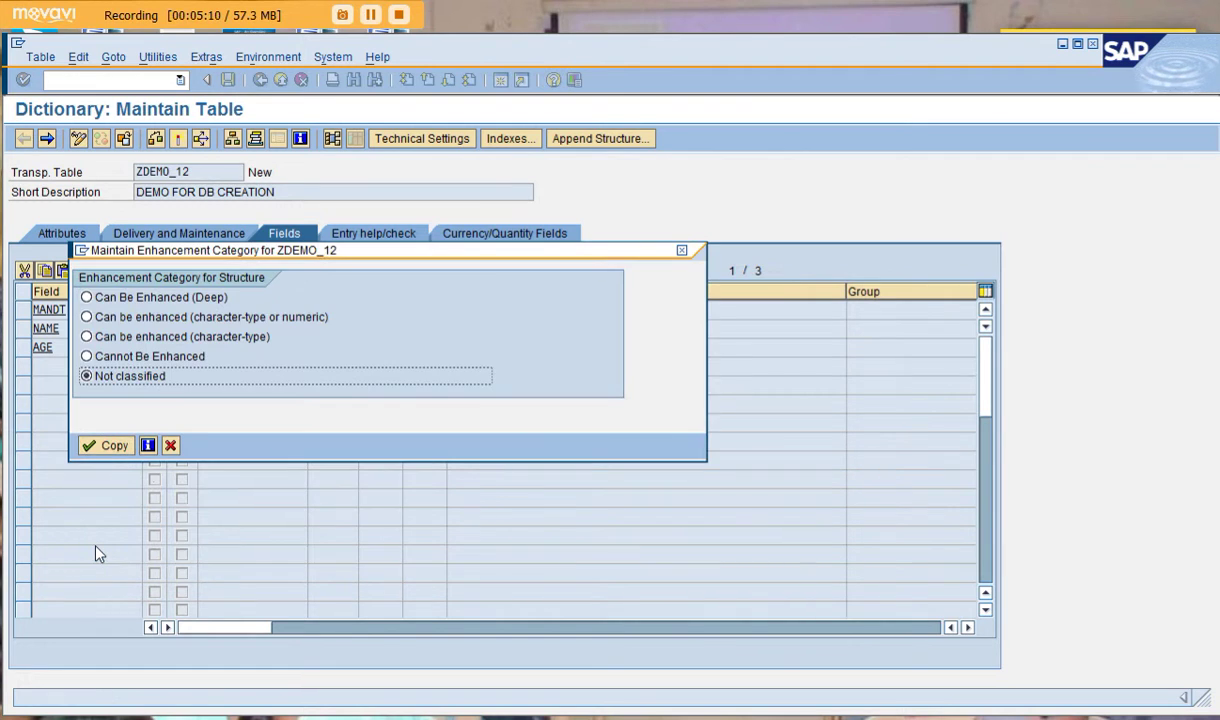
{"action": "left_click", "coordinate": [150, 318]}
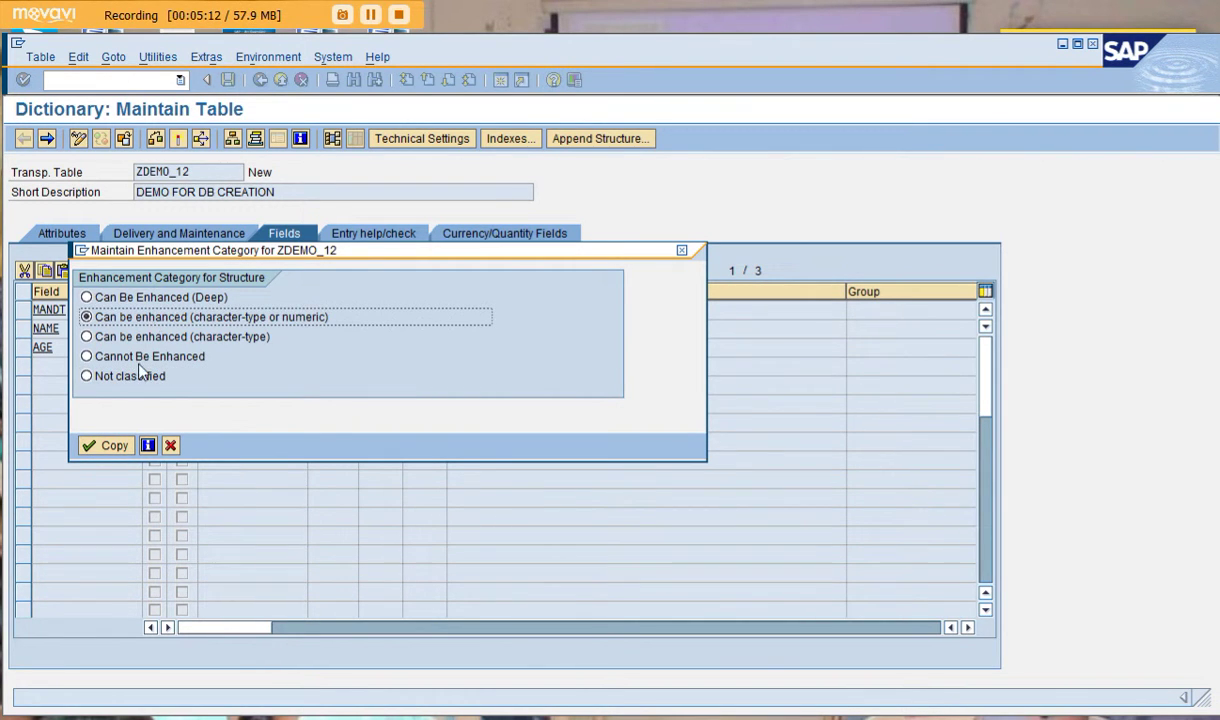
{"action": "left_click", "coordinate": [102, 447]}
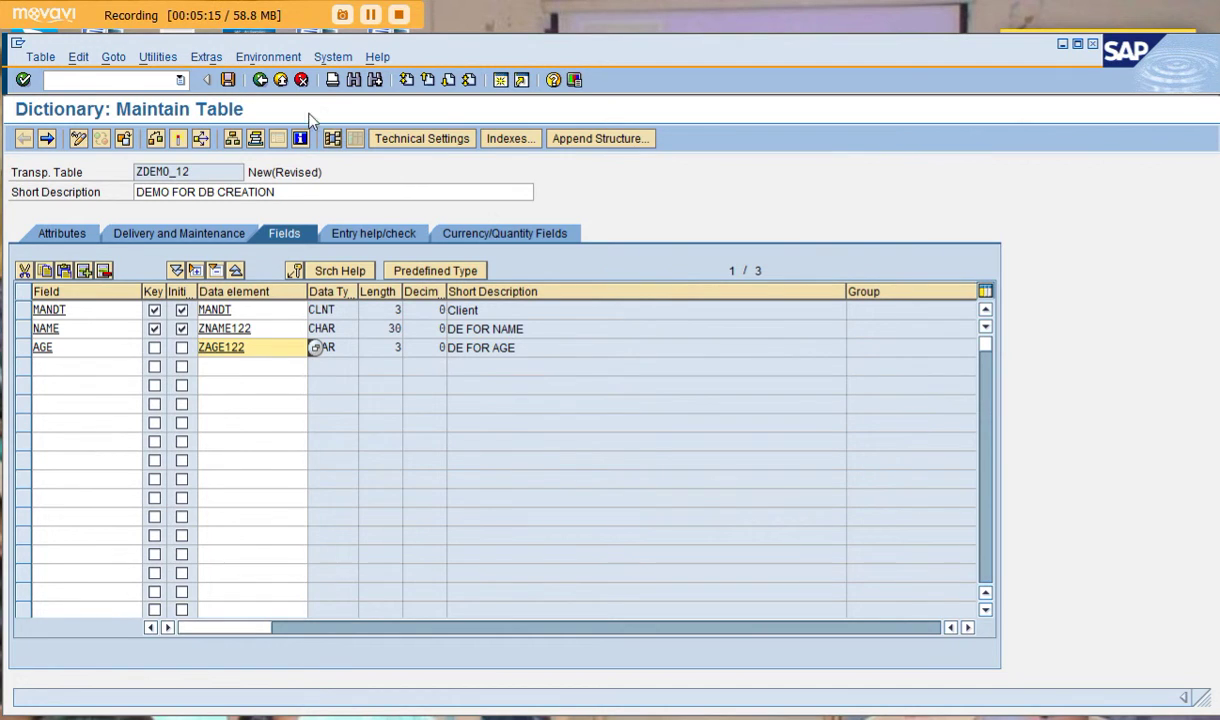
Step: Save, check and activate table ZDEMO_12
{"action": "left_click", "coordinate": [224, 80]}
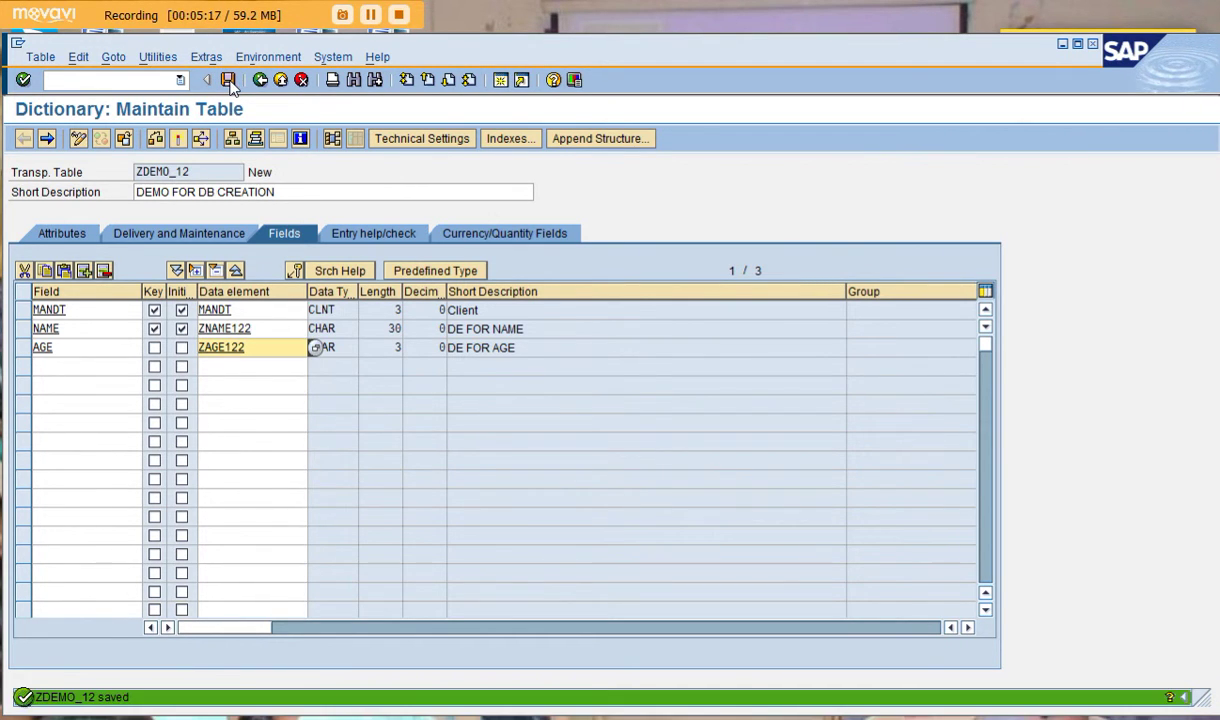
{"action": "left_click", "coordinate": [156, 139]}
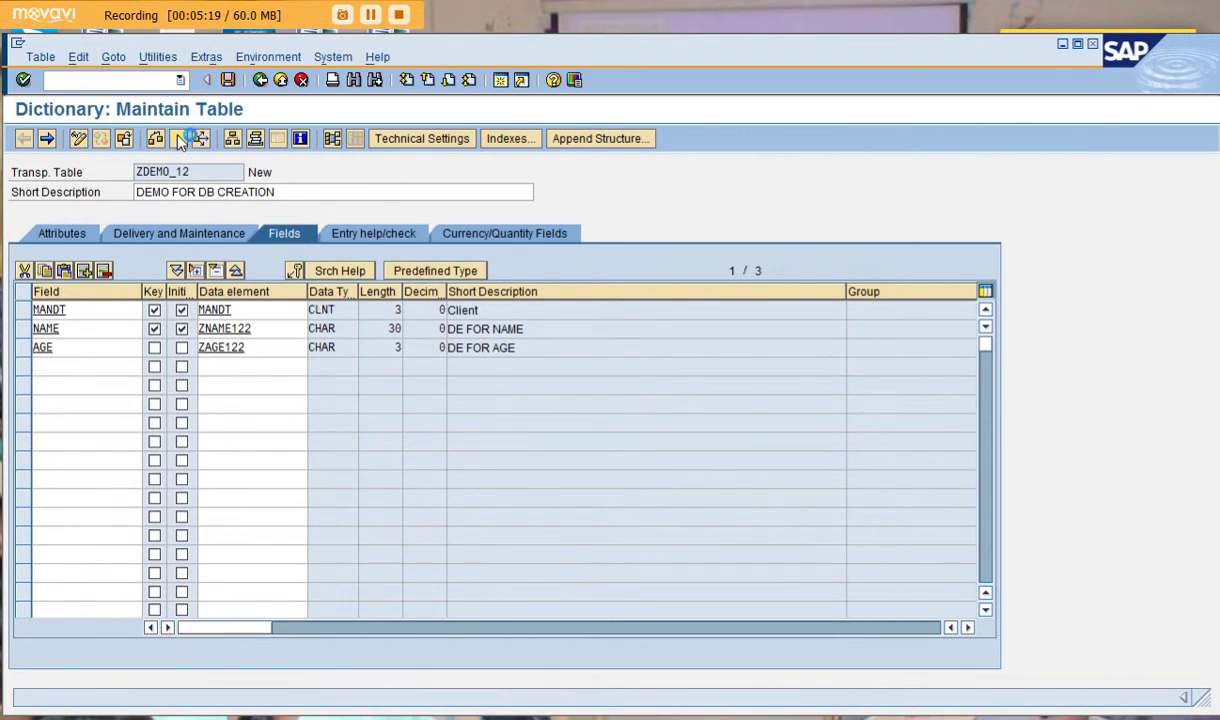
{"action": "left_click", "coordinate": [177, 138]}
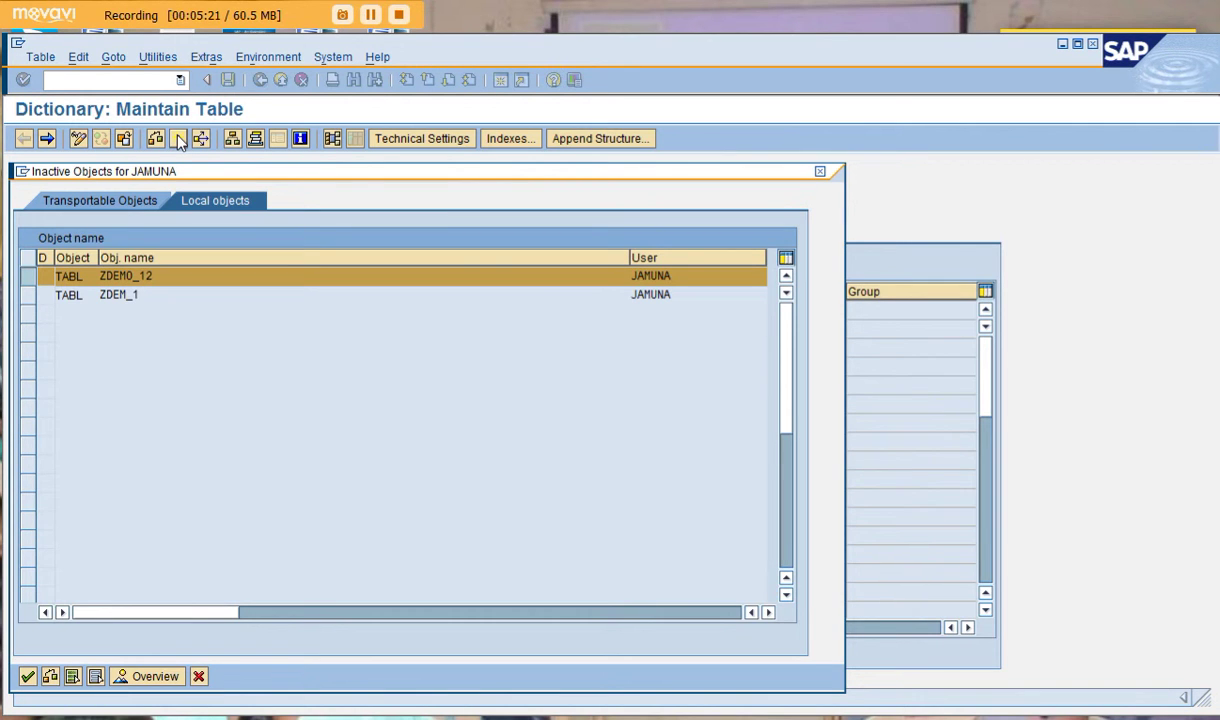
{"action": "key", "text": "Return"}
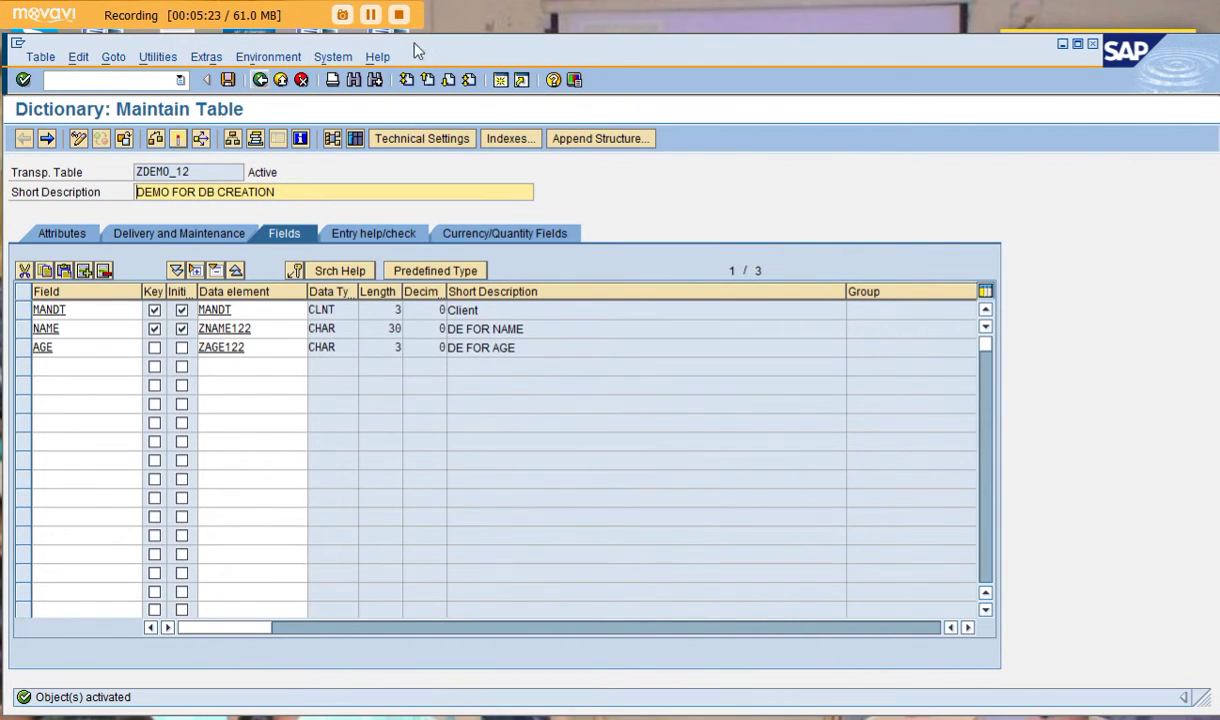
{"action": "left_click", "coordinate": [161, 57]}
Step: Create a new ZDEMO_12 entry with a name and age 27, save it, and clear the form
{"action": "mouse_move", "coordinate": [238, 292]}
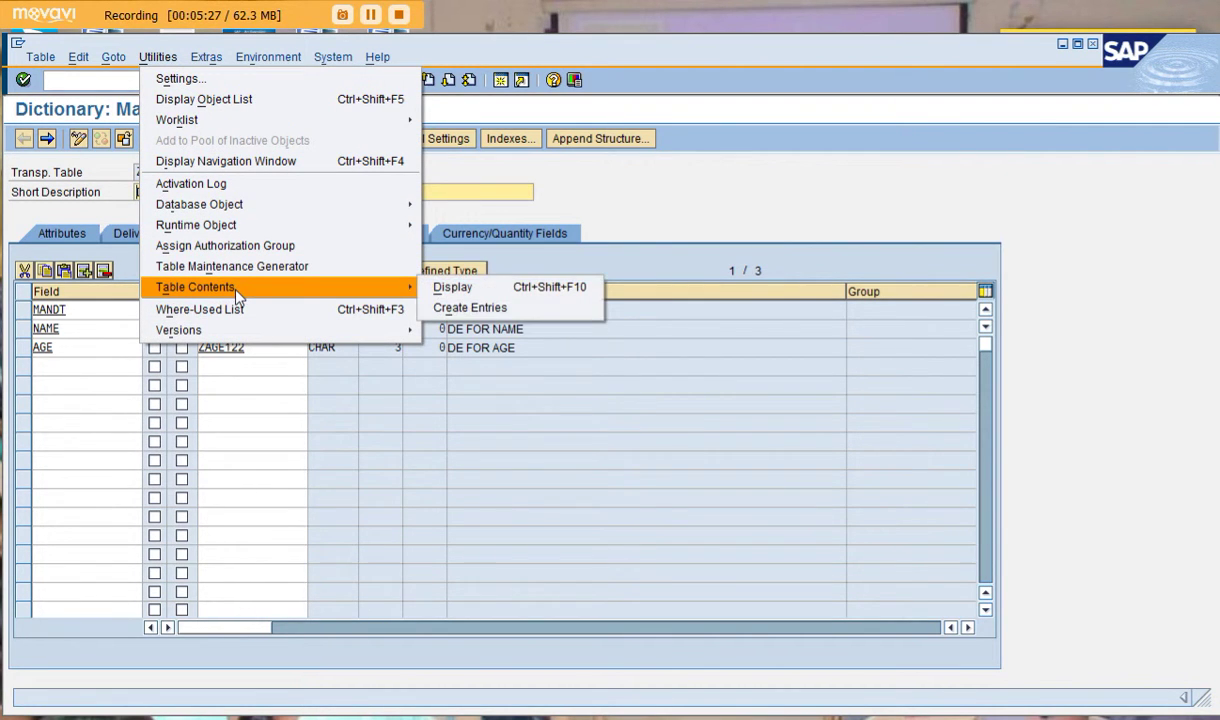
{"action": "left_click", "coordinate": [468, 309]}
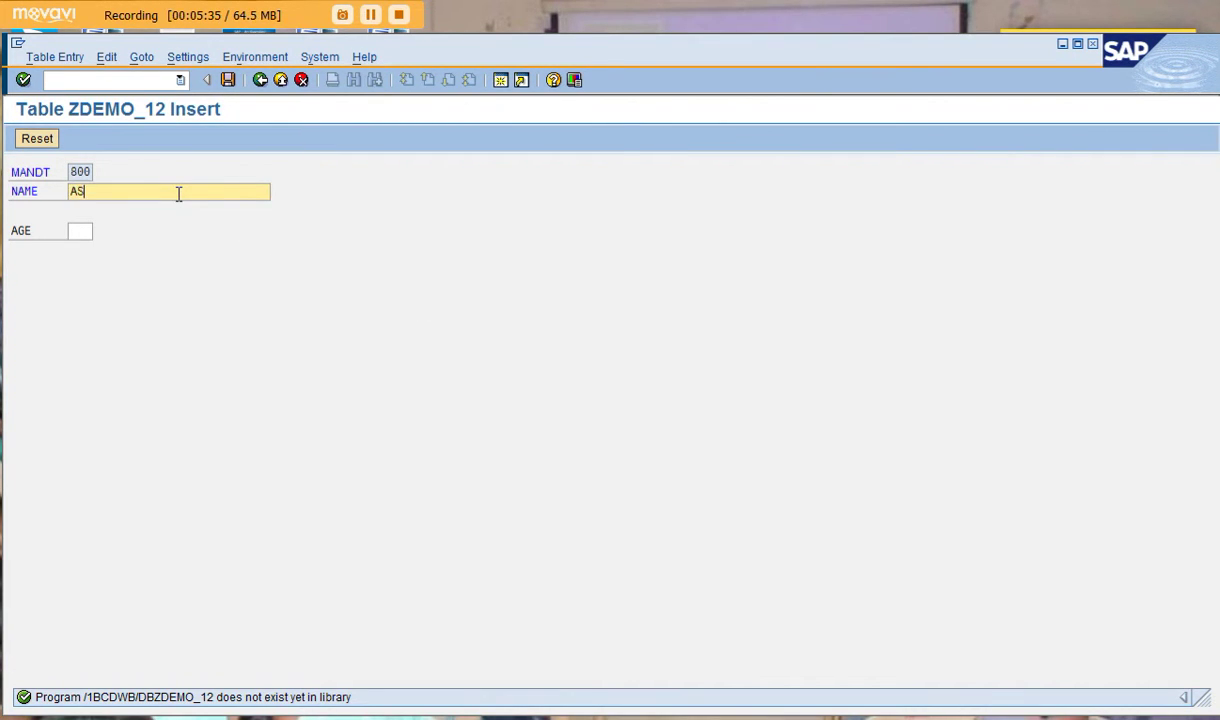
{"action": "key", "text": "Tab"}
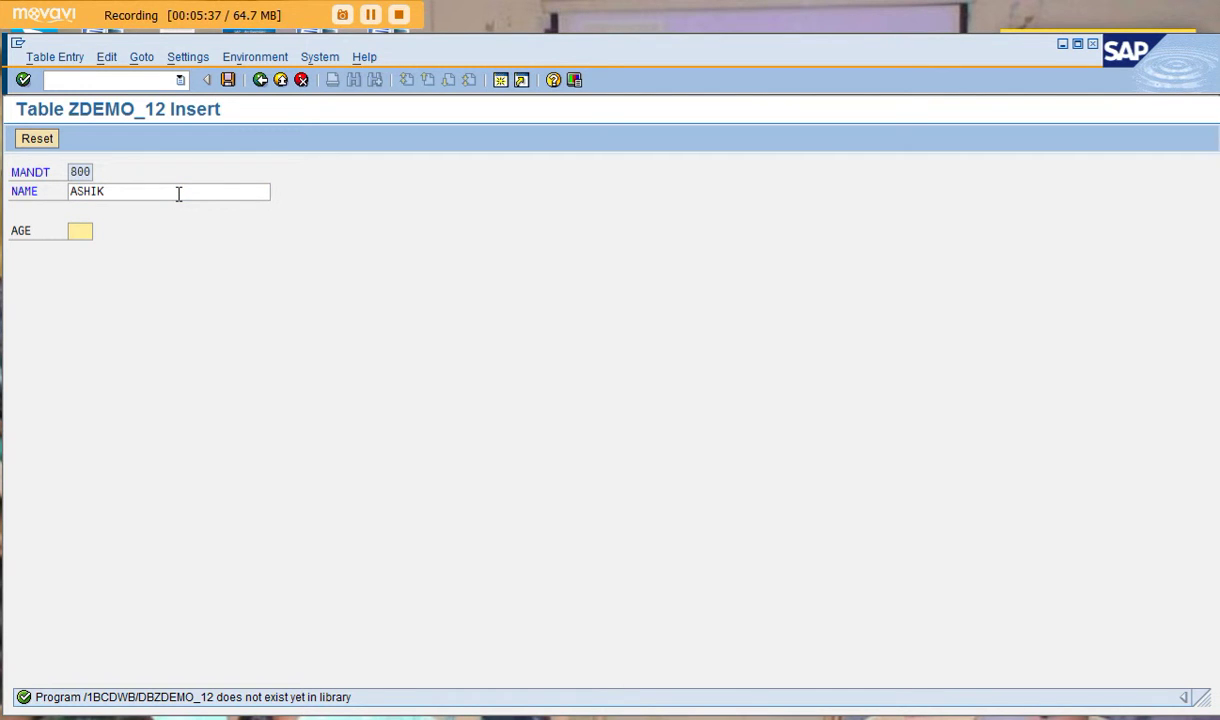
{"action": "left_click", "coordinate": [228, 80]}
{"action": "left_click", "coordinate": [51, 138]}
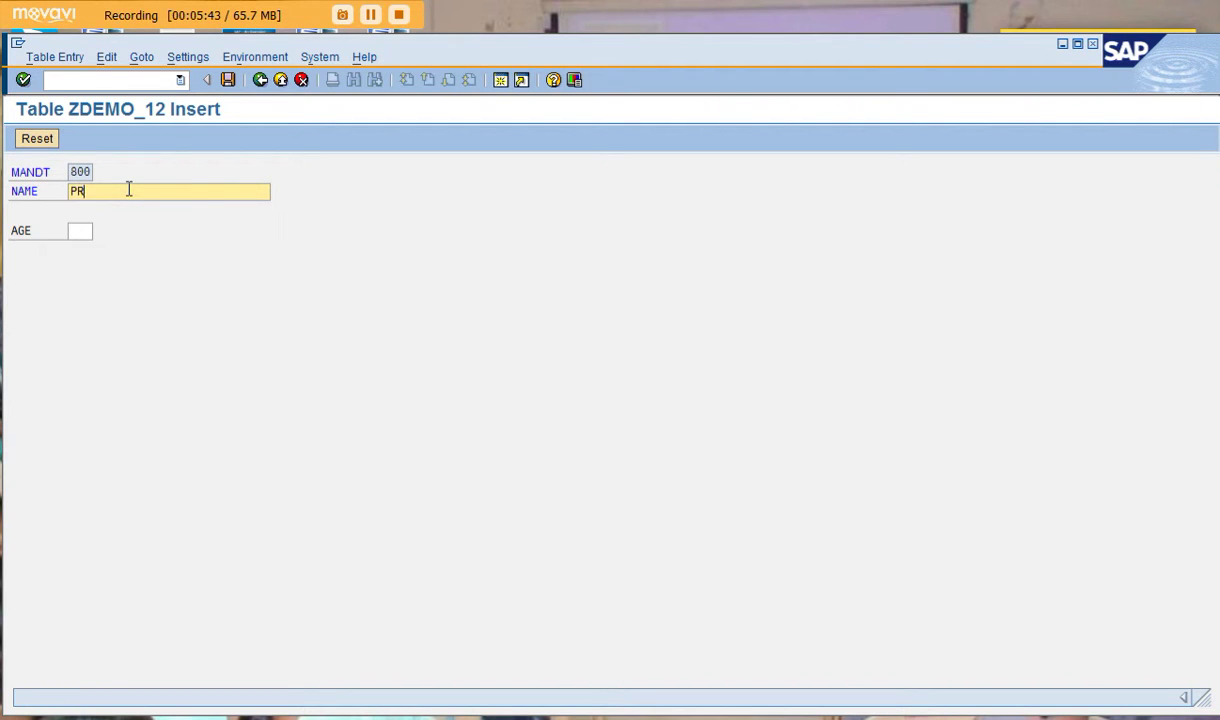
Step: Save a second record with age 24, then return to the table definition
{"action": "key", "text": "Tab"}
{"action": "type", "text": "24"}
{"action": "left_click", "coordinate": [228, 80]}
{"action": "left_click", "coordinate": [260, 80]}
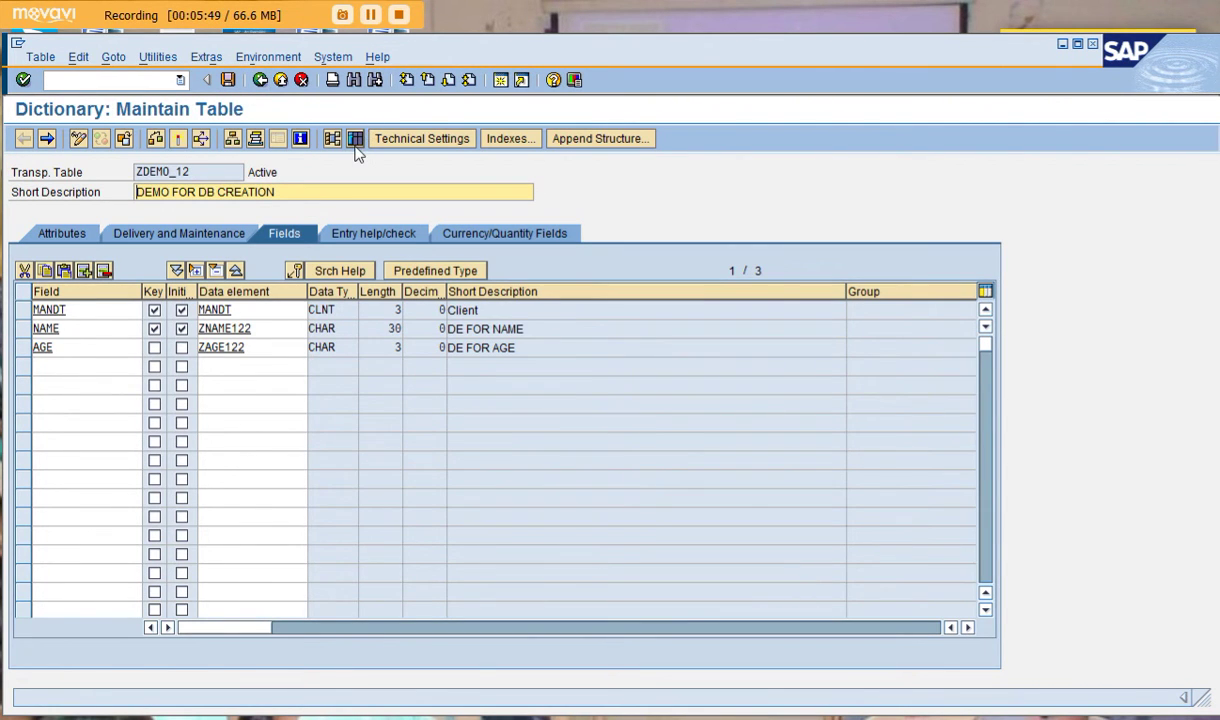
{"action": "left_click", "coordinate": [356, 139]}
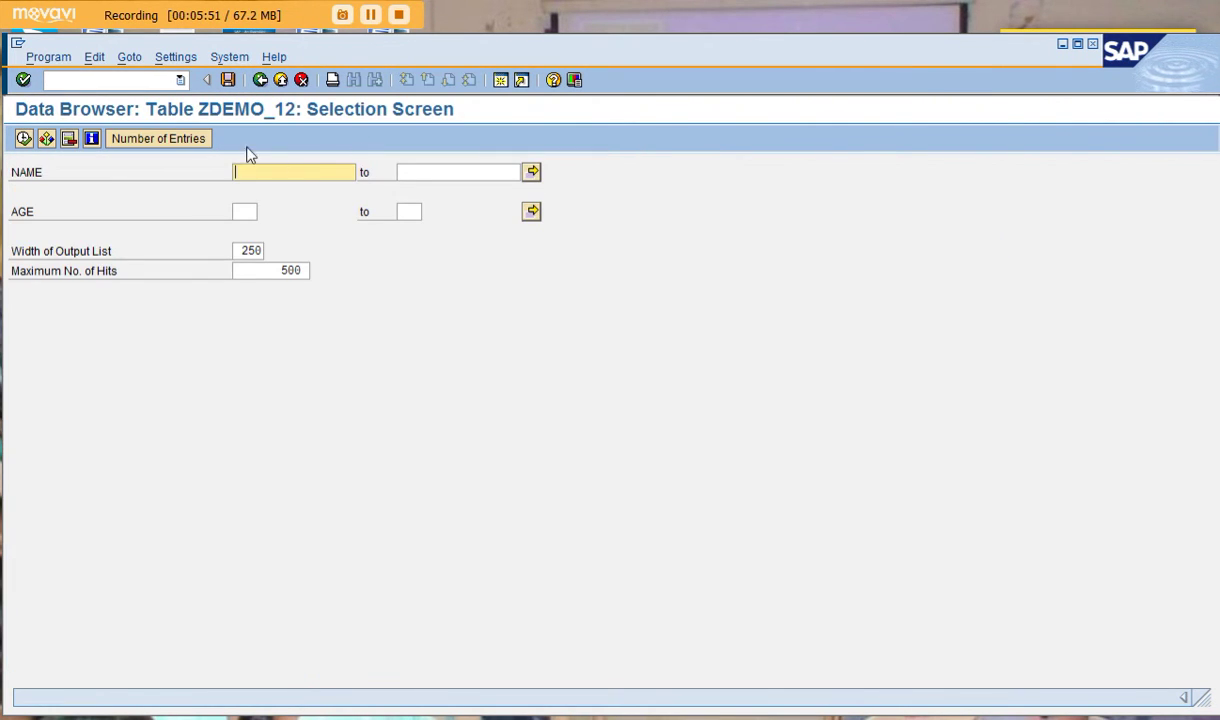
{"action": "left_click", "coordinate": [184, 143]}
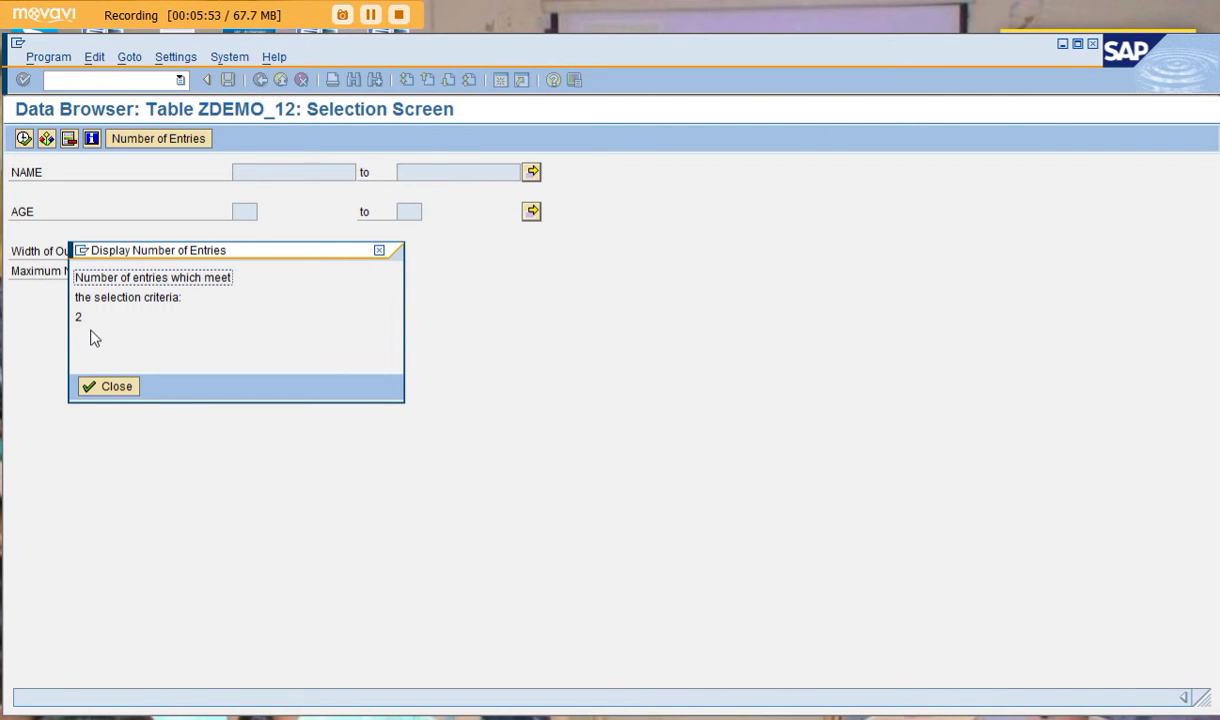
{"action": "left_click", "coordinate": [119, 394]}
{"action": "left_click", "coordinate": [26, 140]}
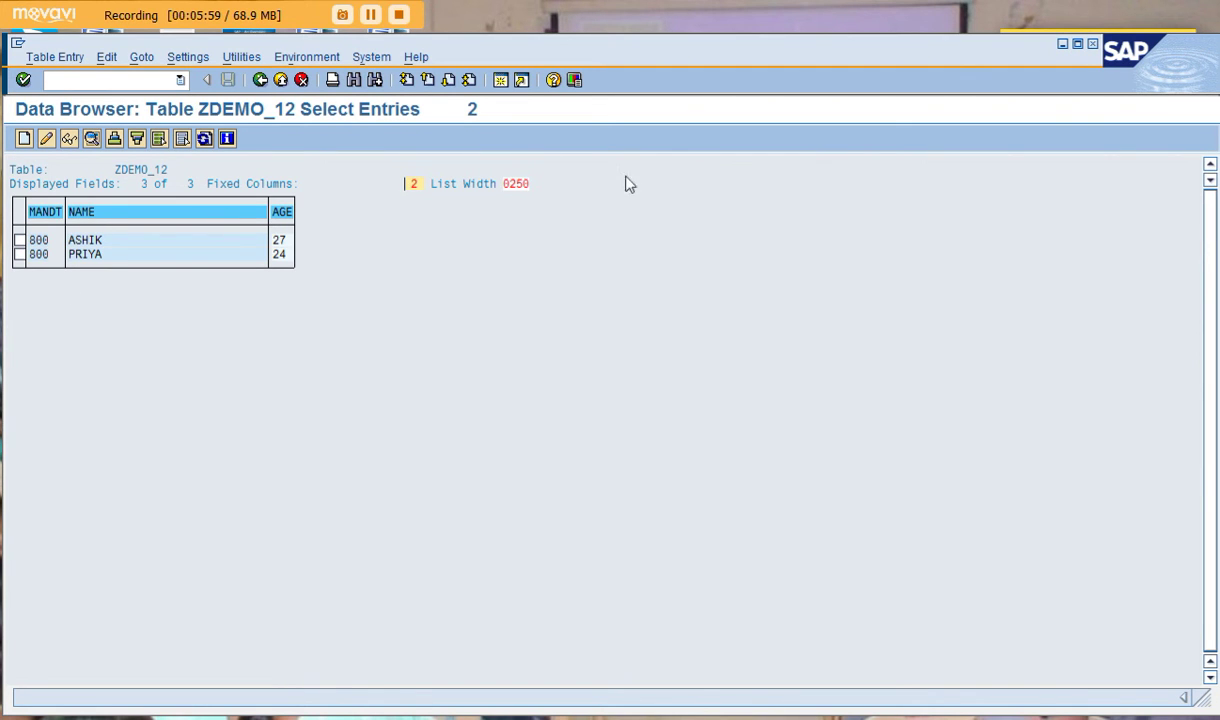
{"action": "left_click", "coordinate": [1078, 45]}
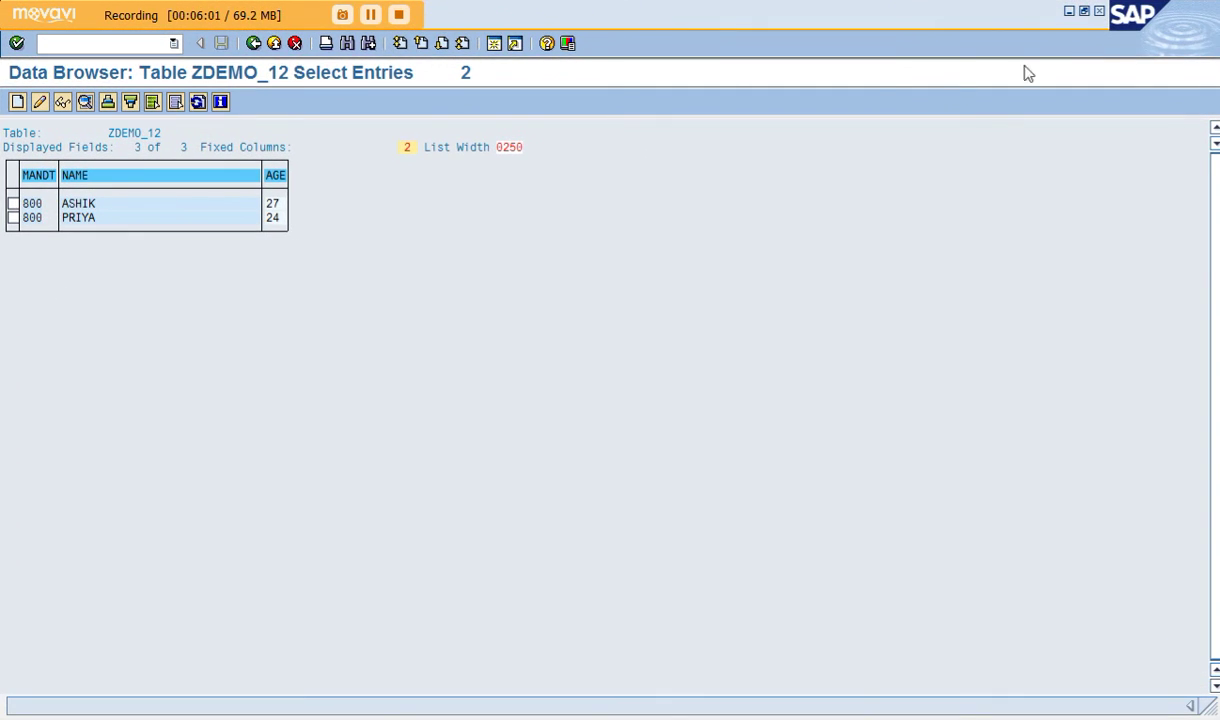
{"action": "left_click", "coordinate": [255, 47]}
{"action": "left_click", "coordinate": [254, 45]}
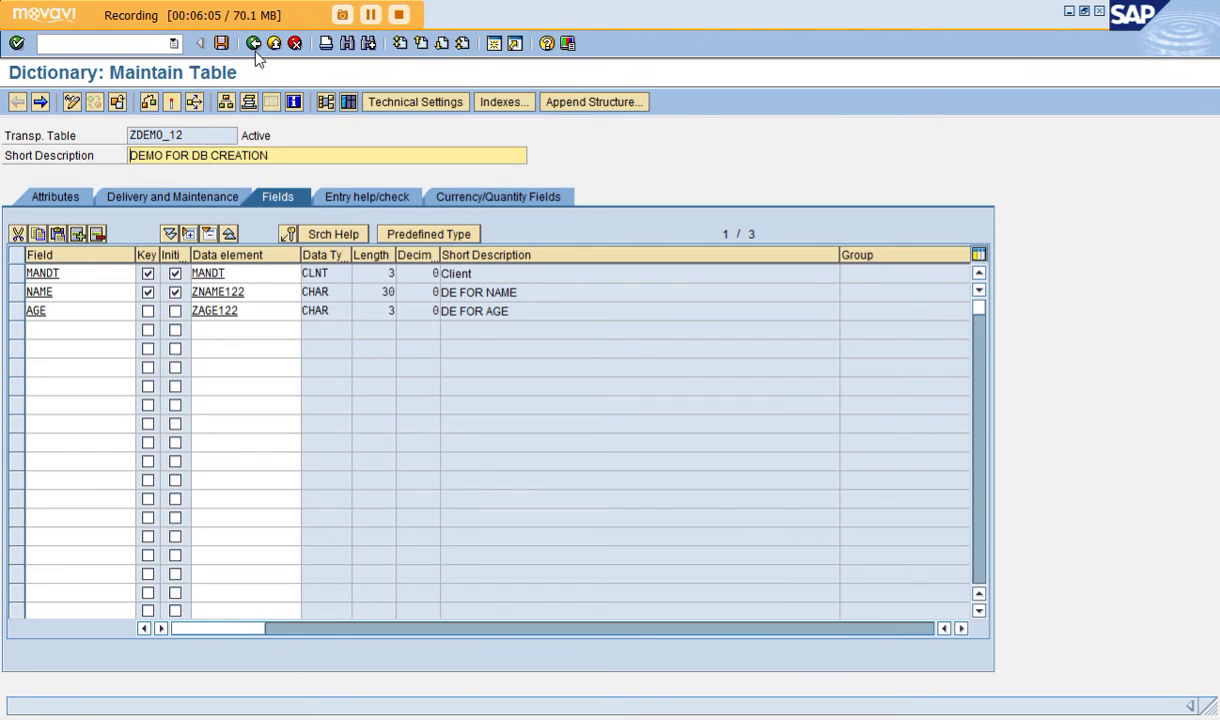